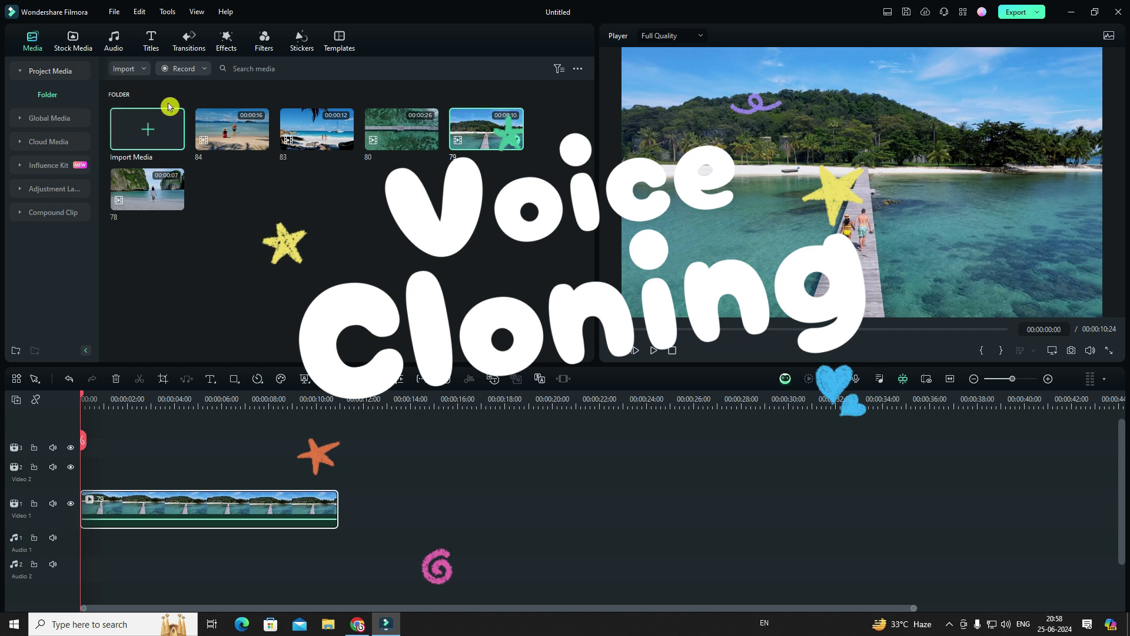
Add a Subtitle 15 title above the video clip and replace its text with the copied two-line "I love the sound of birds, so early in the morn" verse.
left_click(152, 41)
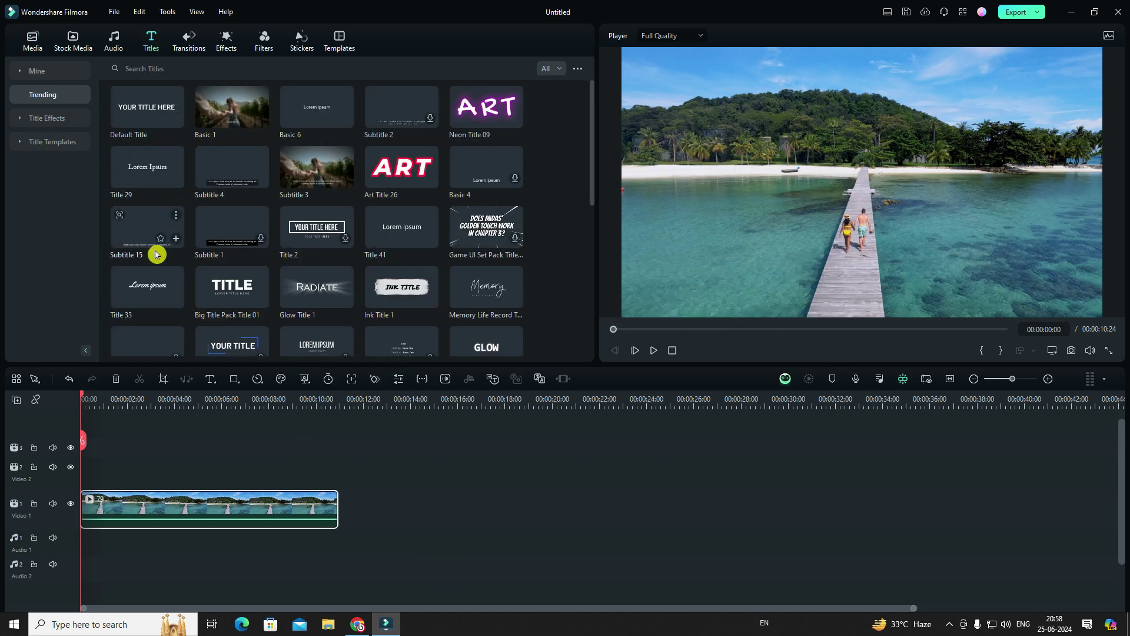
left_click_drag(137, 232, 101, 474)
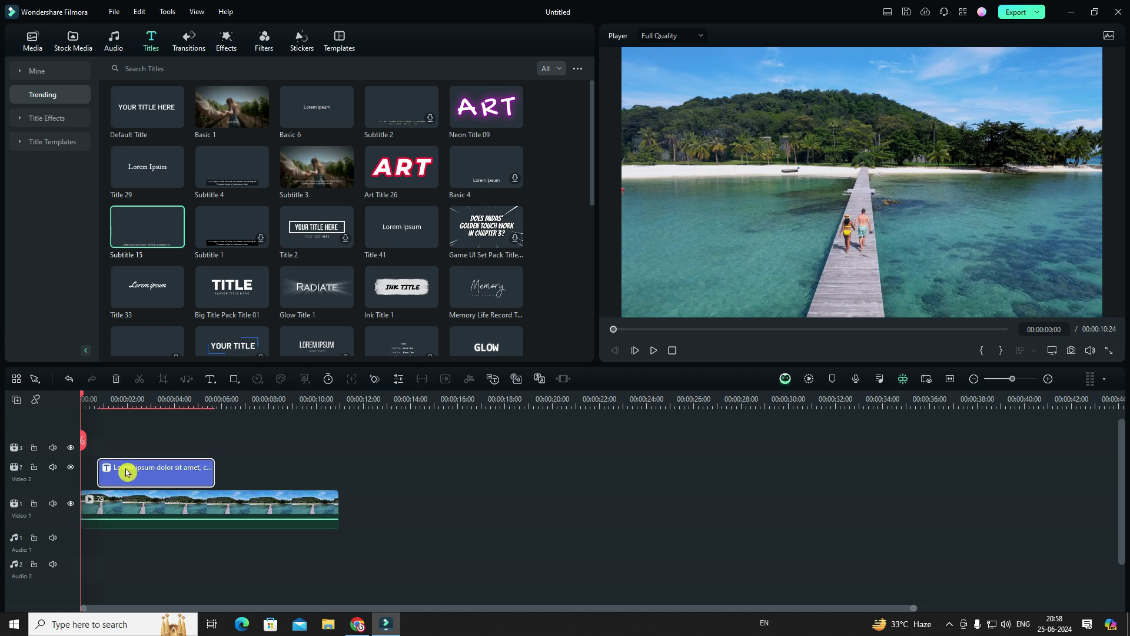
double_click(121, 470)
left_click_drag(214, 112, 14, 111)
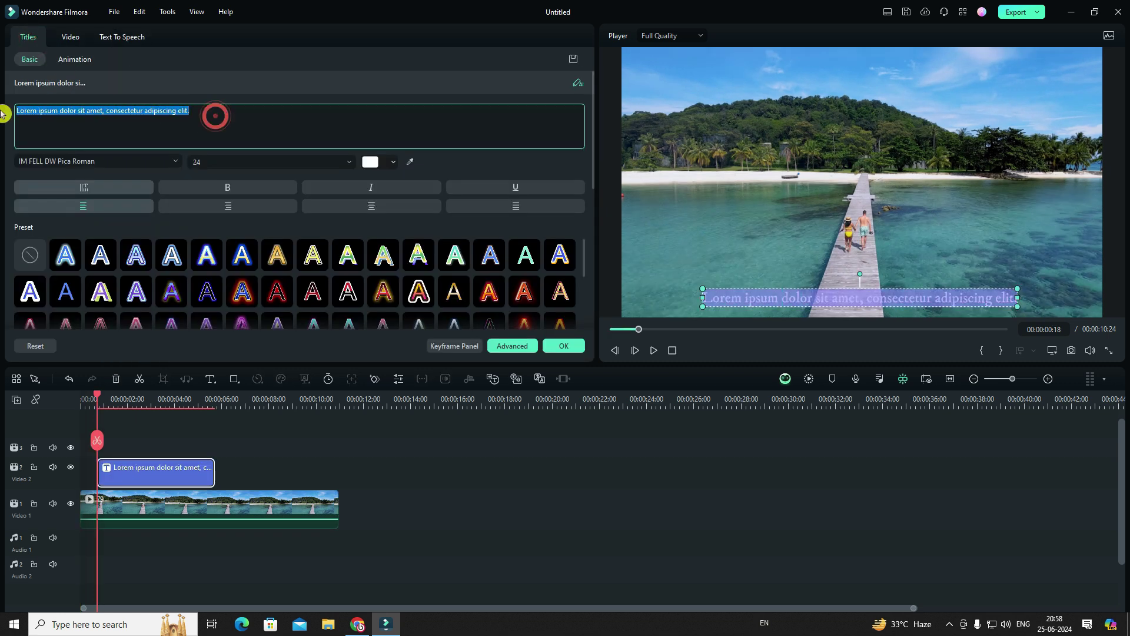
right_click(67, 116)
left_click(86, 152)
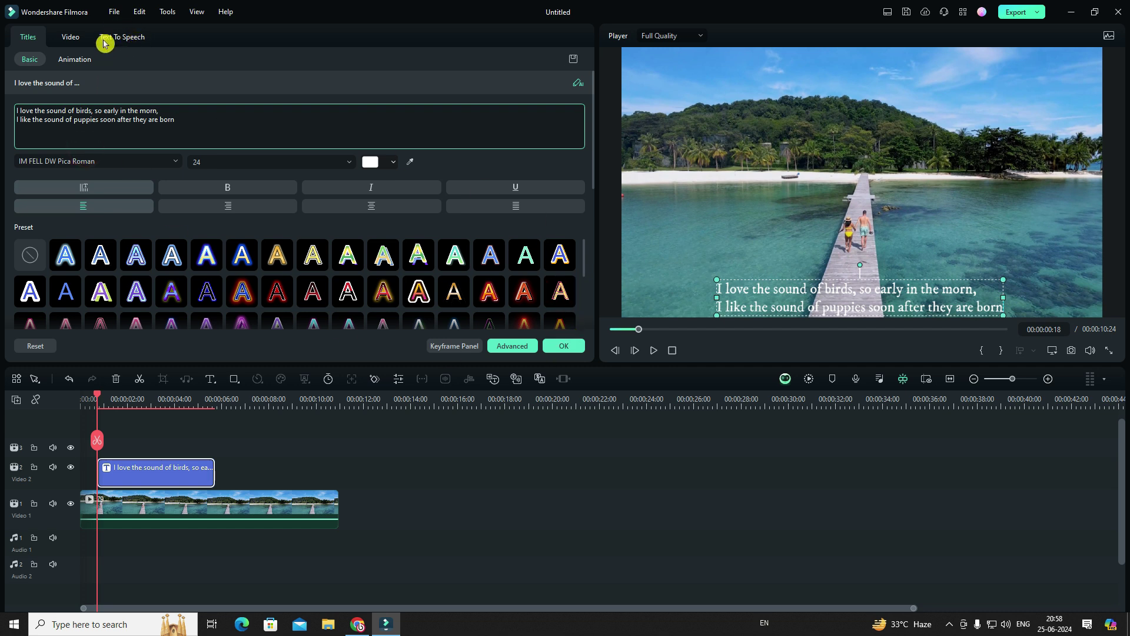
Start cloning a custom voice for the title's text-to-speech and record the consent statement for about 11 seconds.
left_click(130, 43)
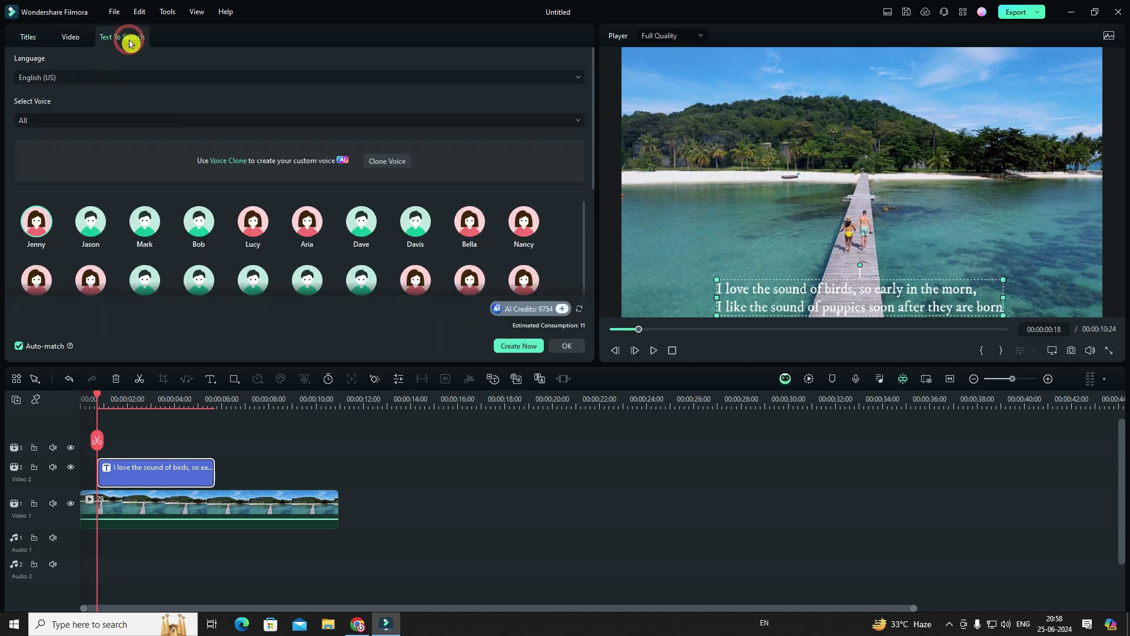
left_click(388, 163)
left_click(560, 348)
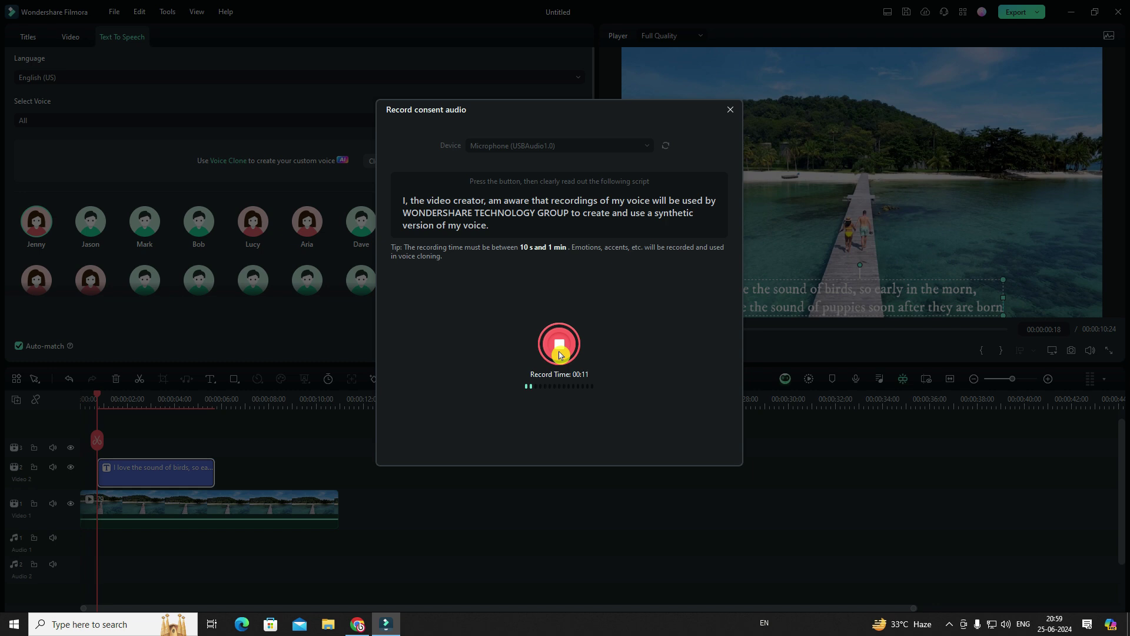
left_click(559, 346)
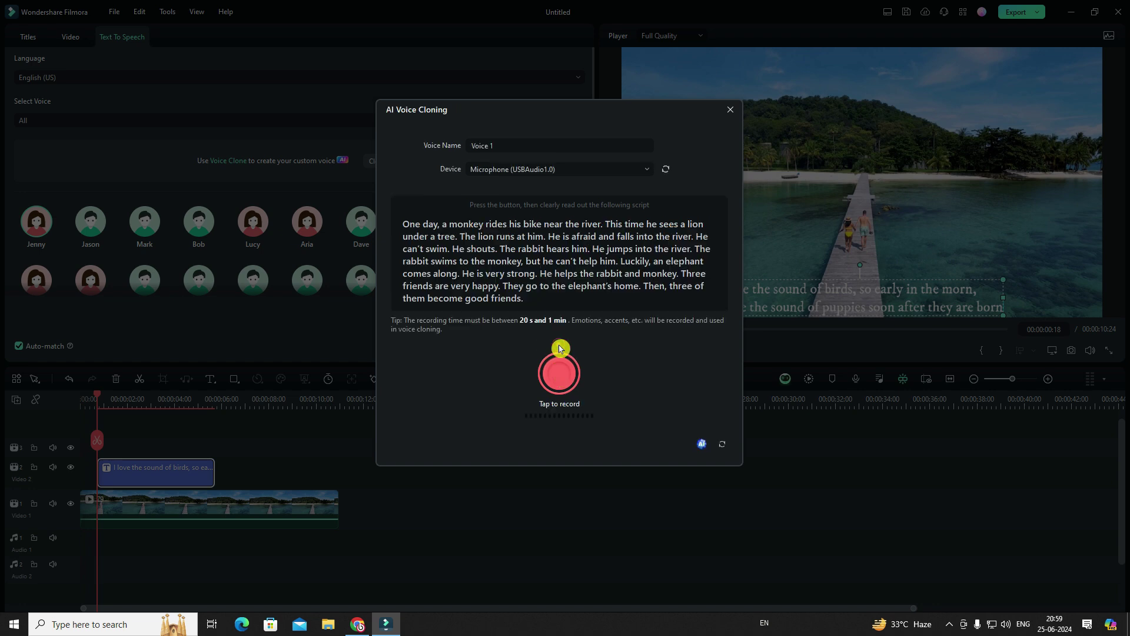
Record the monkey-and-lion script for about 40 seconds and create the cloned voice under the speaker's first name.
left_click(559, 373)
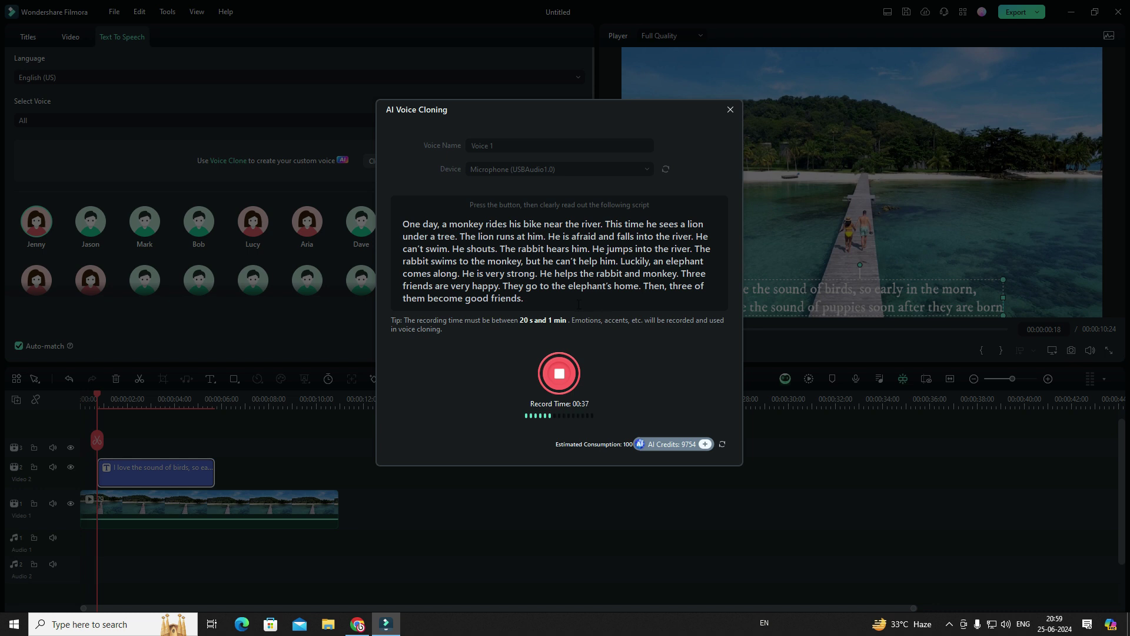
left_click(558, 377)
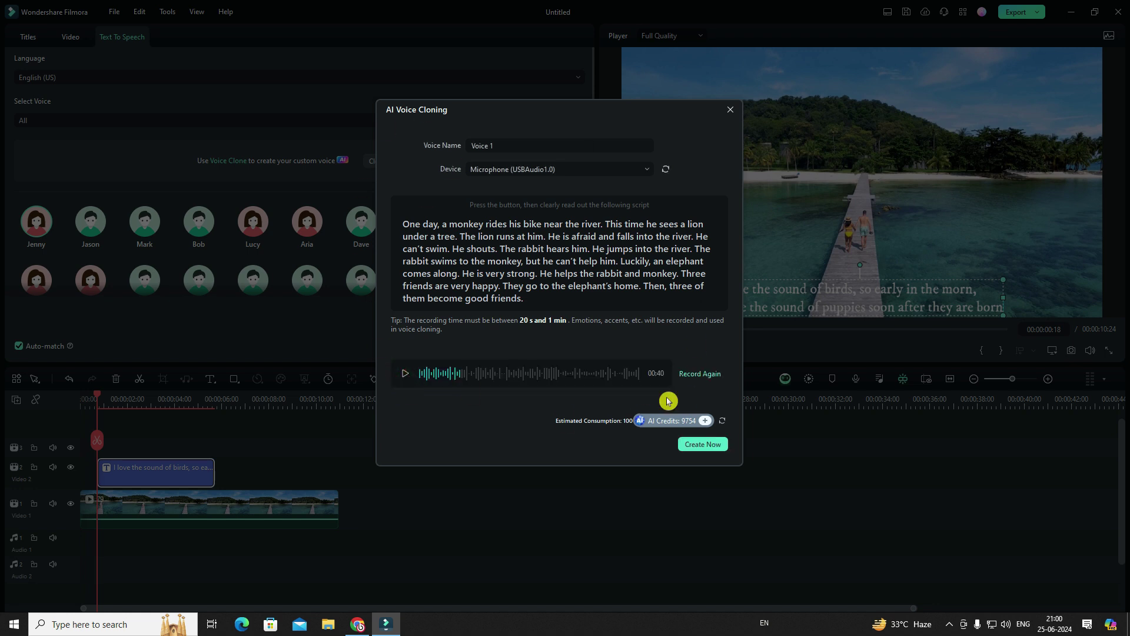
left_click(512, 145)
type("Trushree")
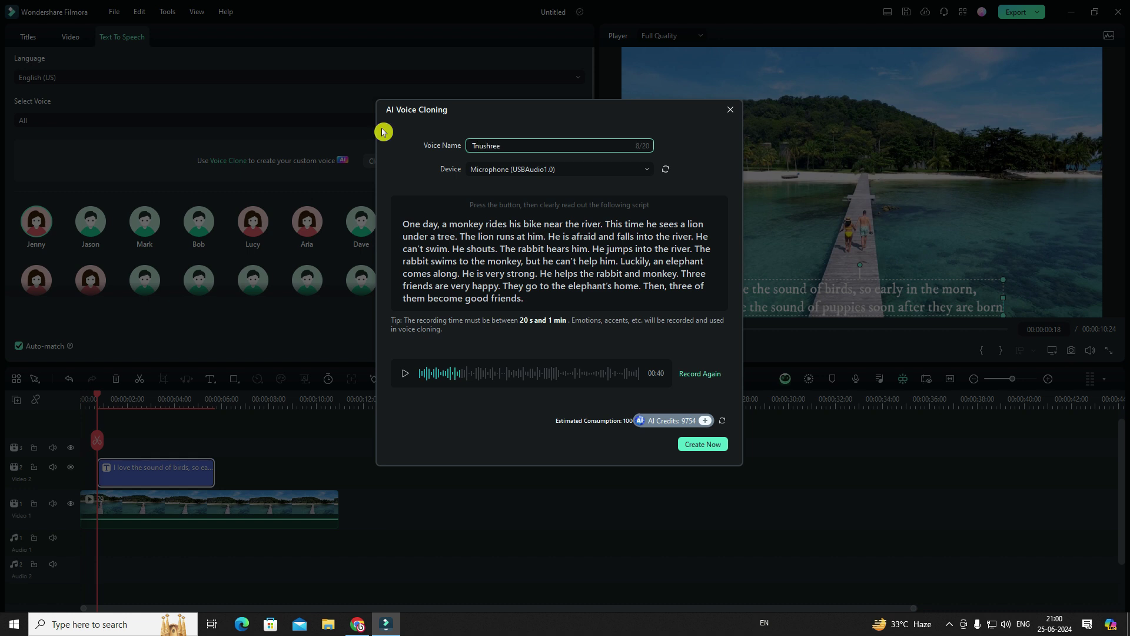
left_click(707, 445)
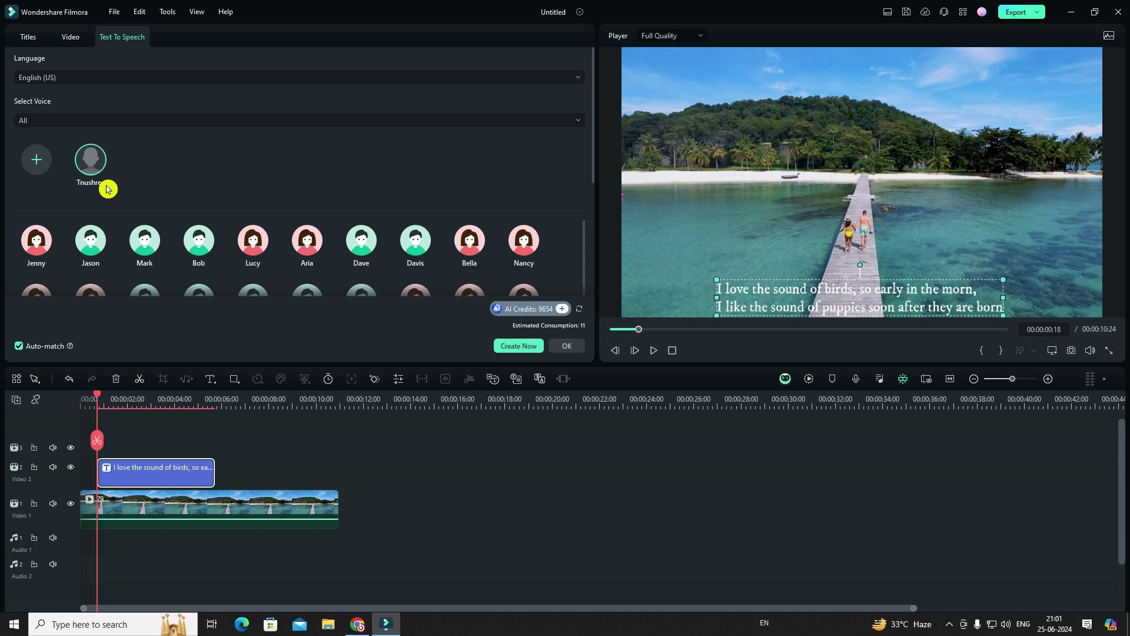
Generate speech from the verse title with the cloned voice and play back the resulting audio file.
left_click(91, 158)
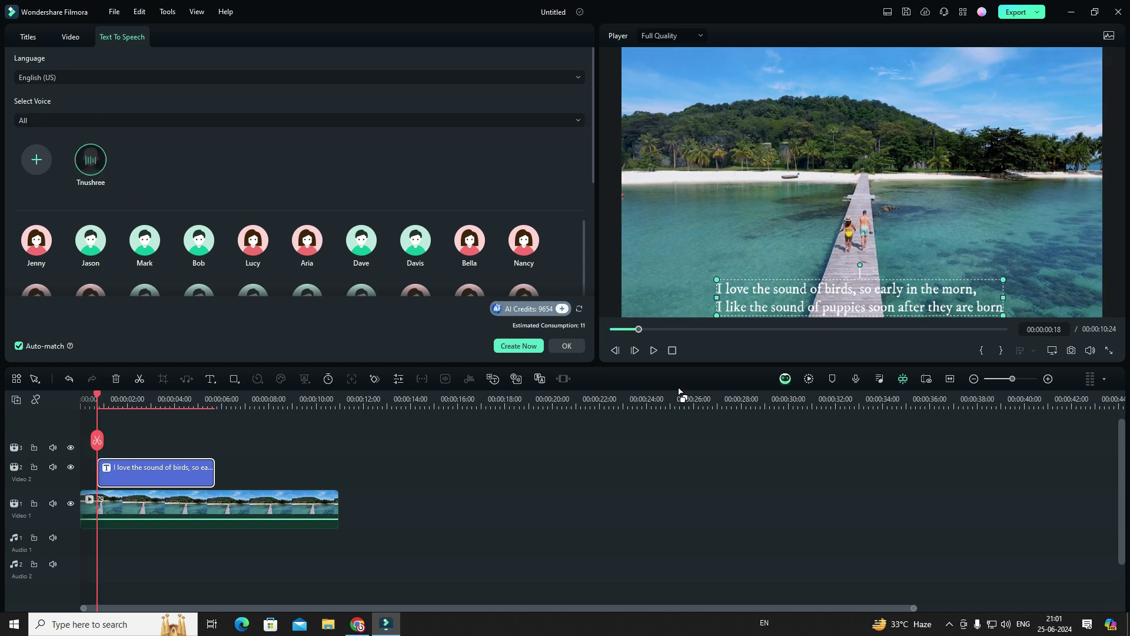
left_click(516, 346)
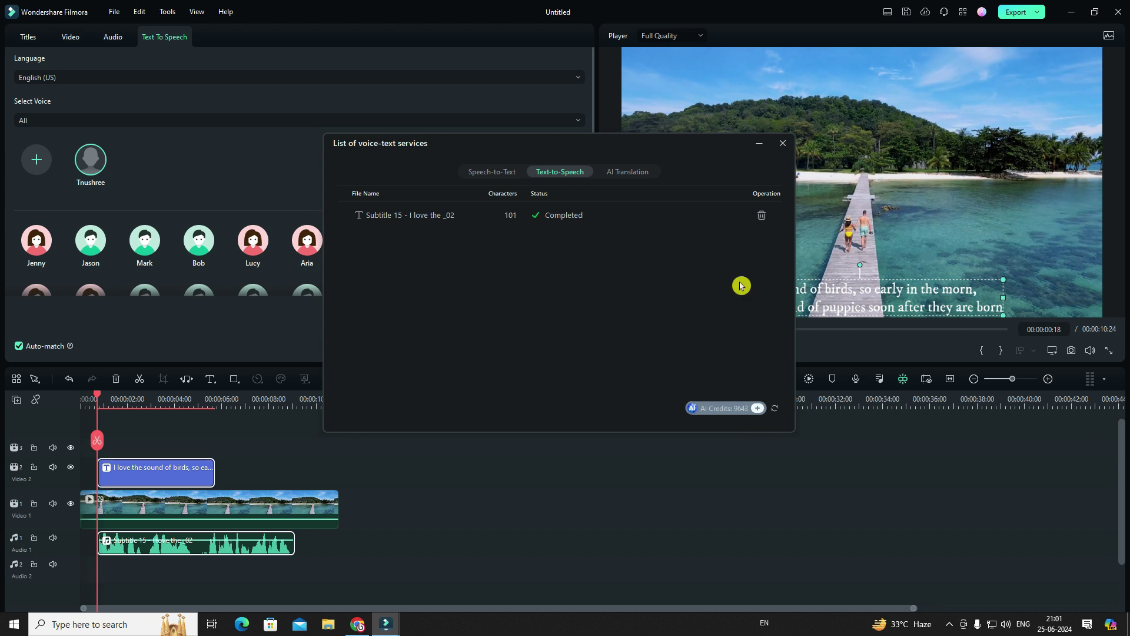
left_click(783, 143)
left_click(160, 471)
left_click(571, 348)
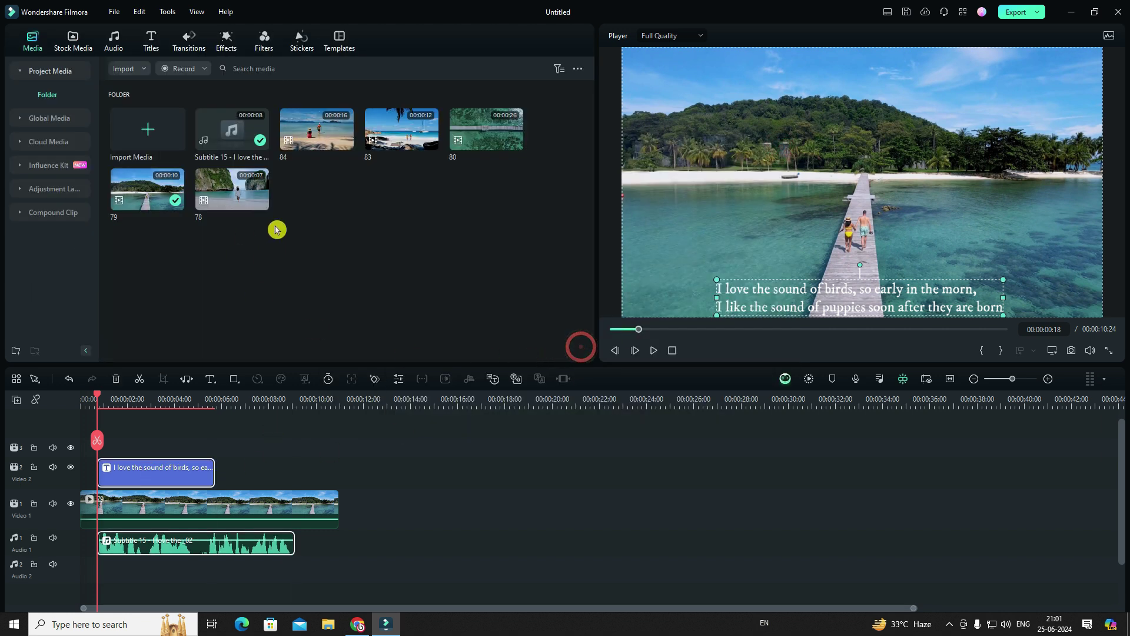
left_click(232, 124)
key("space")
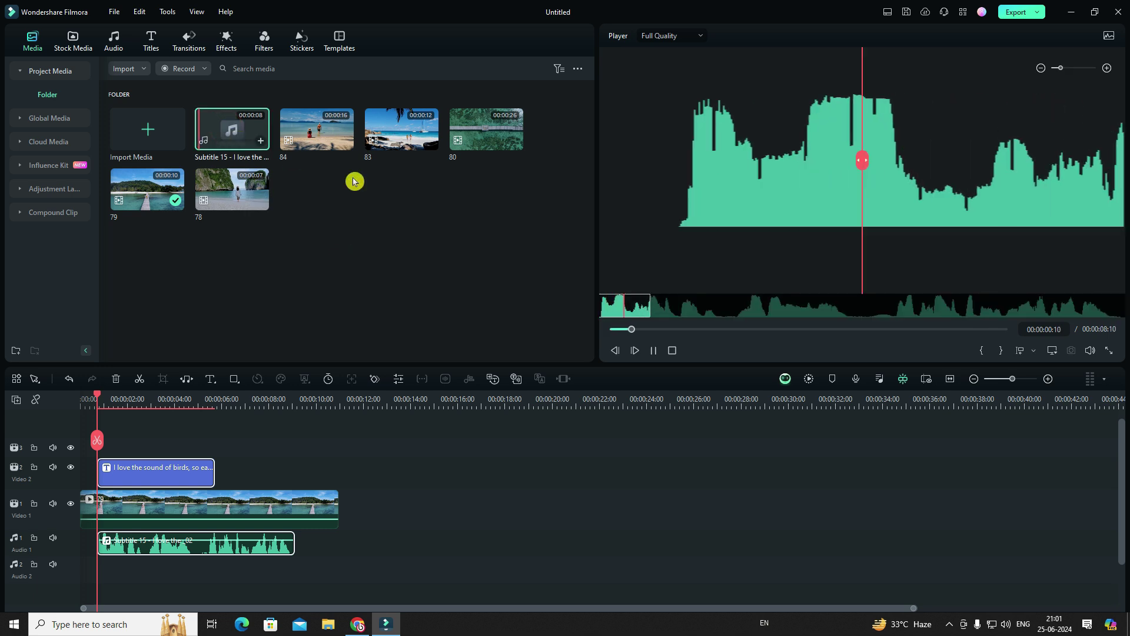
Delete the verse title with its speech clip, place the generated speech audio back on Audio 1, and play the timeline.
mouse_move(185, 471)
left_mouse_down()
mouse_move(176, 447)
mouse_move(177, 465)
left_mouse_up()
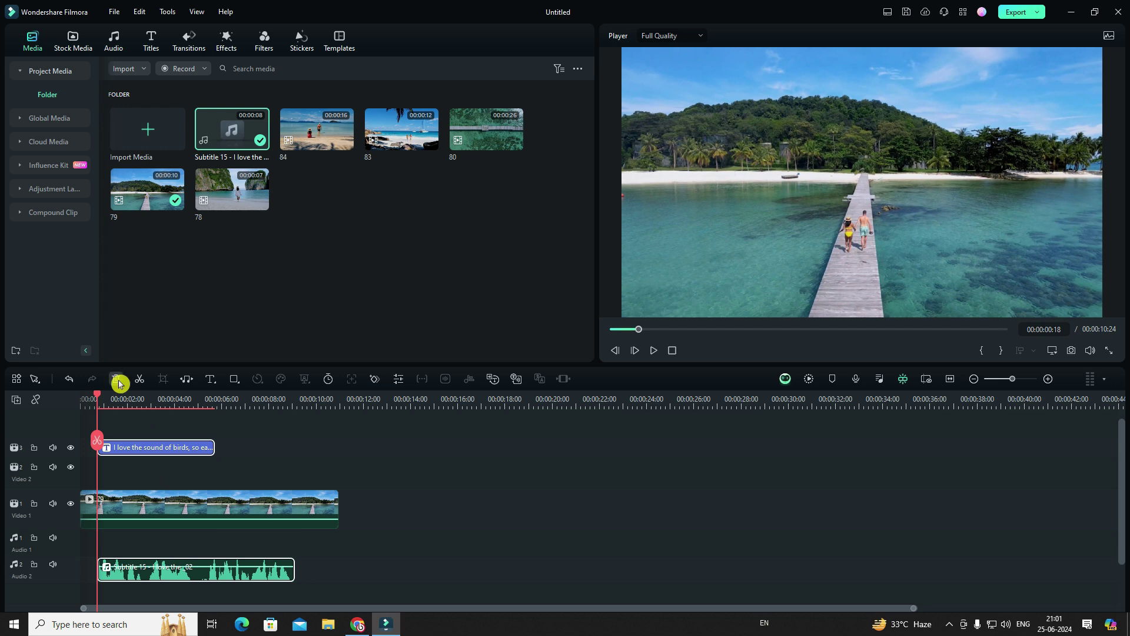
left_click(117, 378)
left_click_drag(240, 128, 97, 544)
left_click(653, 350)
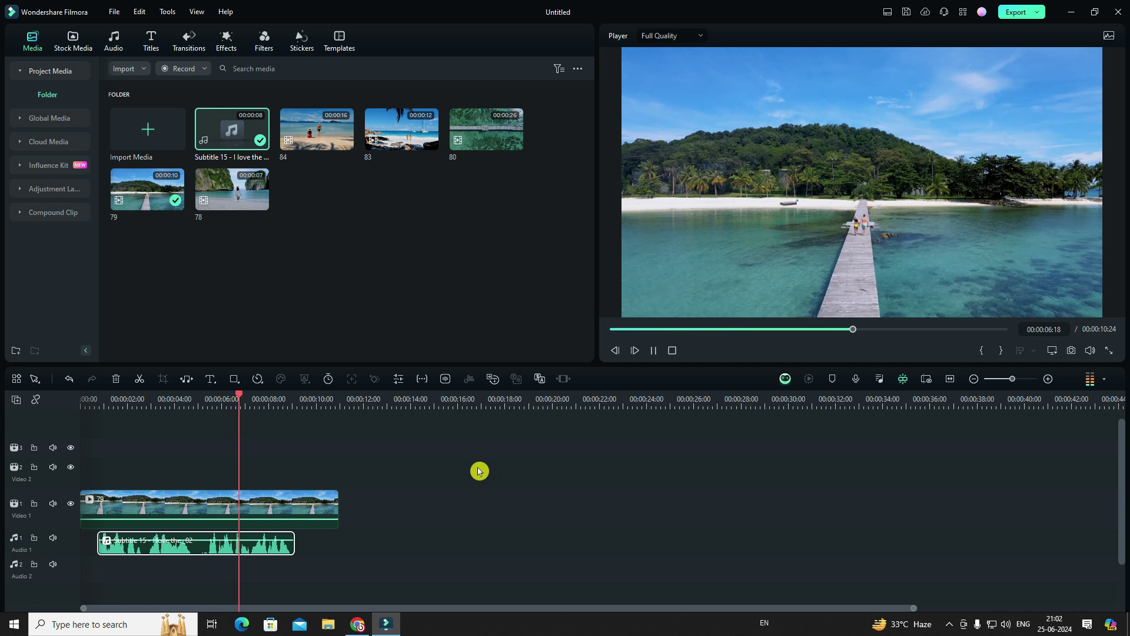
Trim the pier clip to the end of the speech audio and append clip 84 directly after it.
left_click_drag(337, 503, 273, 508)
left_click_drag(321, 134, 286, 510)
Add Subtitle 15 above clip 84 reading "hello creators, its a wondershare filmora new update, new AI voice cloning effect, its so simple and easy".
left_click(152, 41)
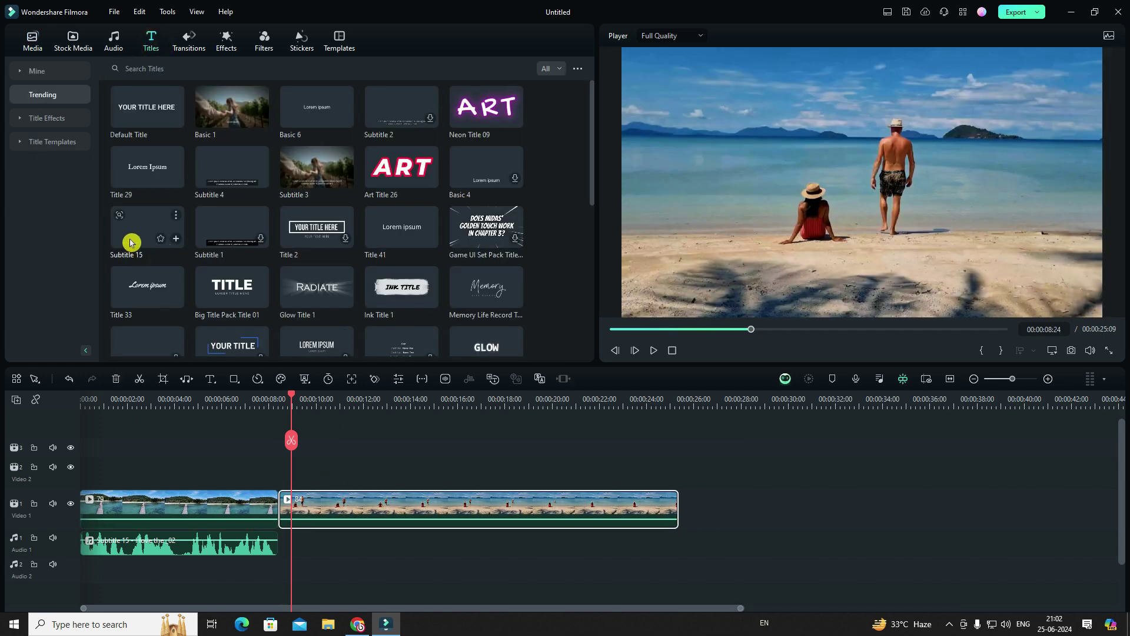
left_click_drag(126, 242, 319, 485)
double_click(327, 481)
left_click(26, 41)
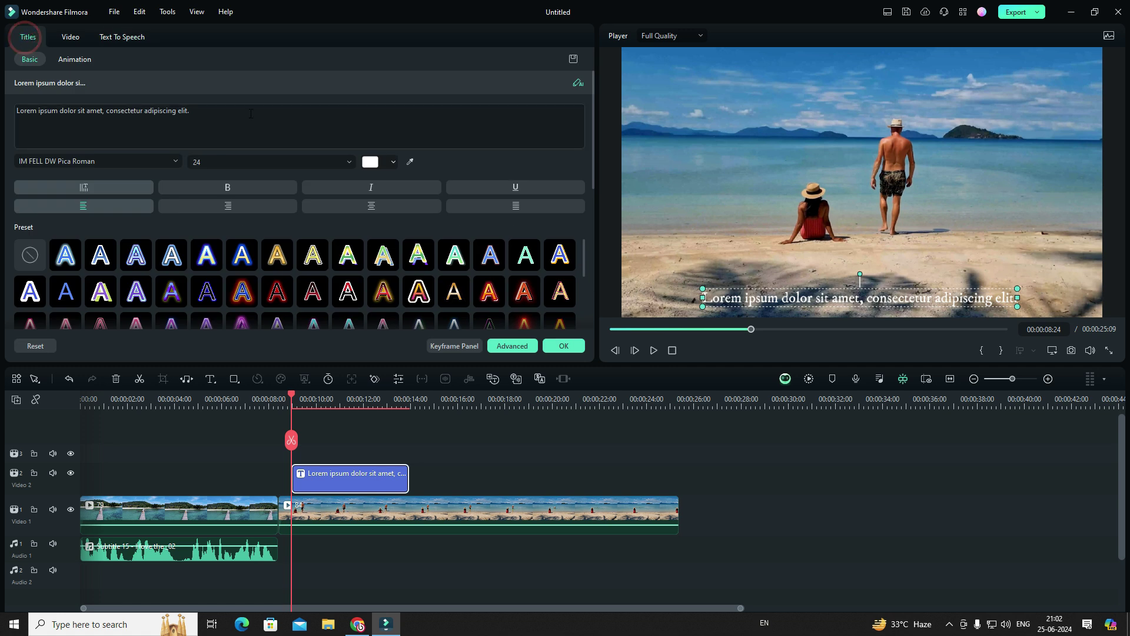
key("ctrl+a")
type("hello creators, its a wondershare ")
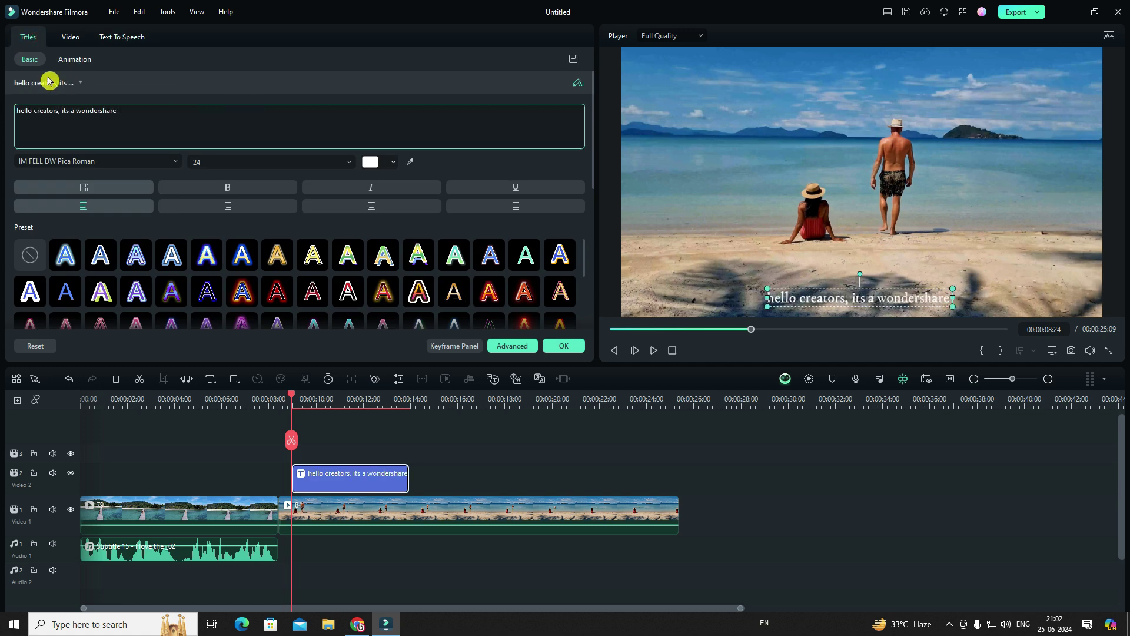
type("filmora new update")
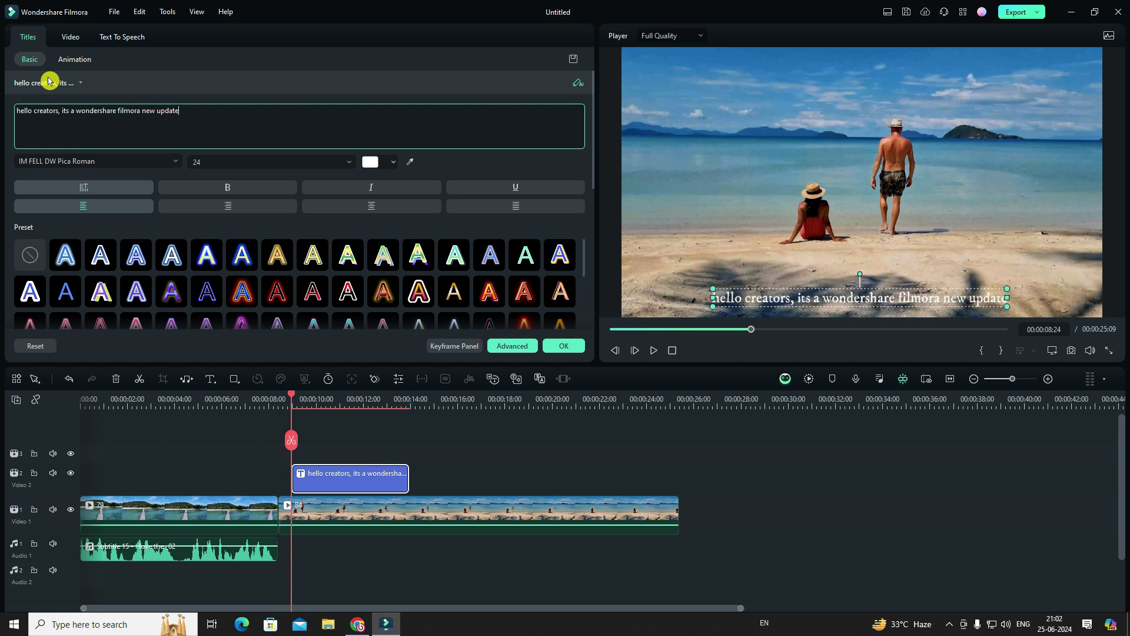
type(", new AI voice")
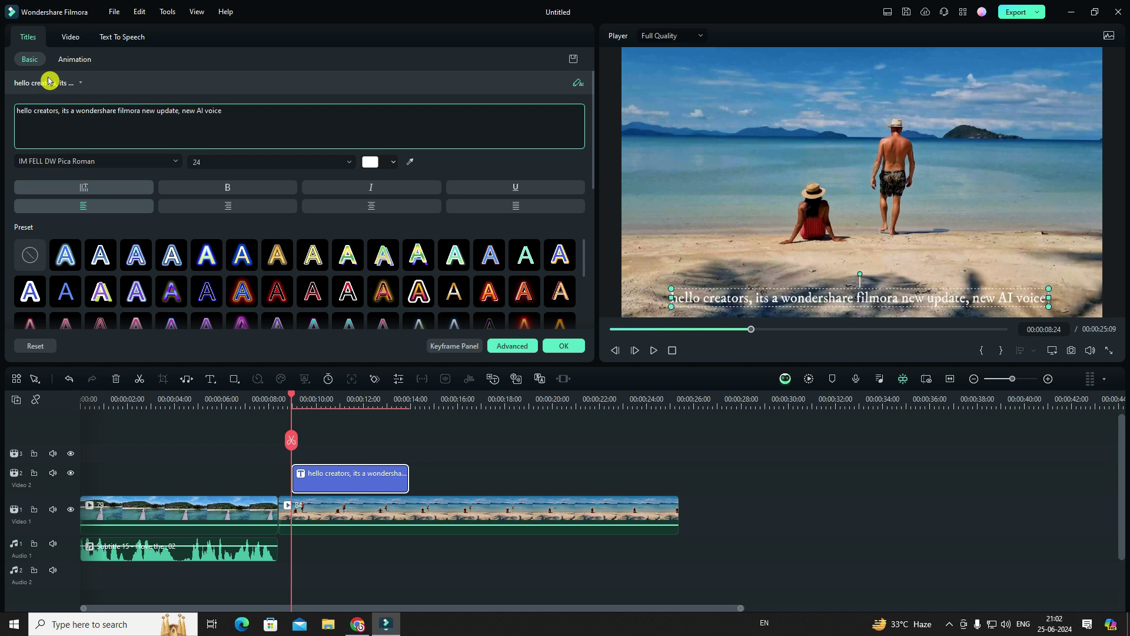
type(" cloning effect")
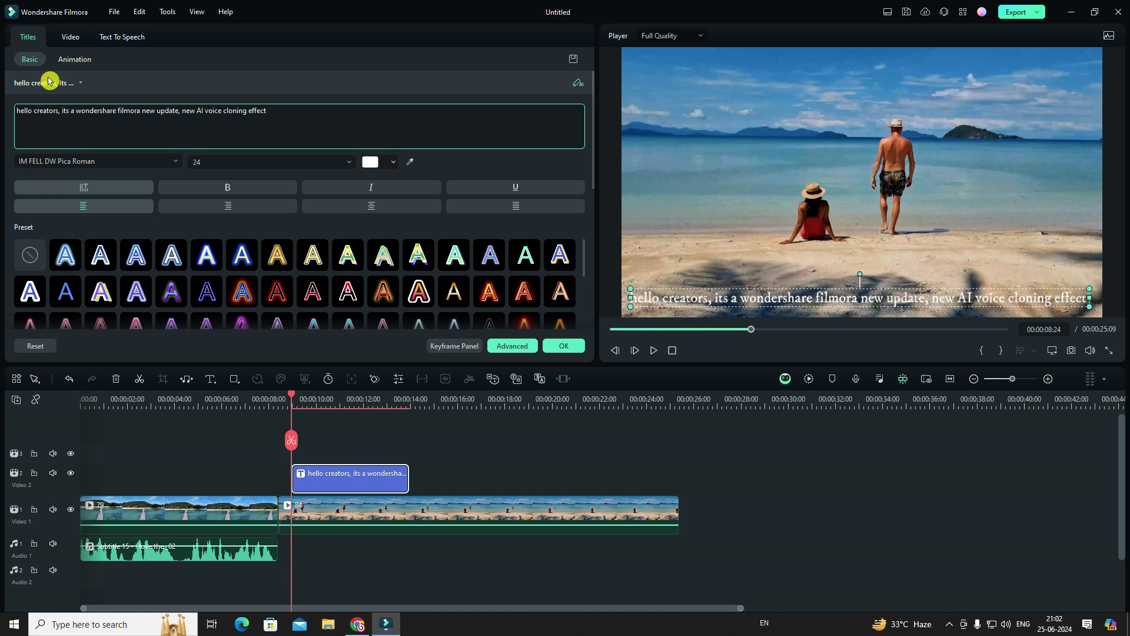
type(", its so simpl")
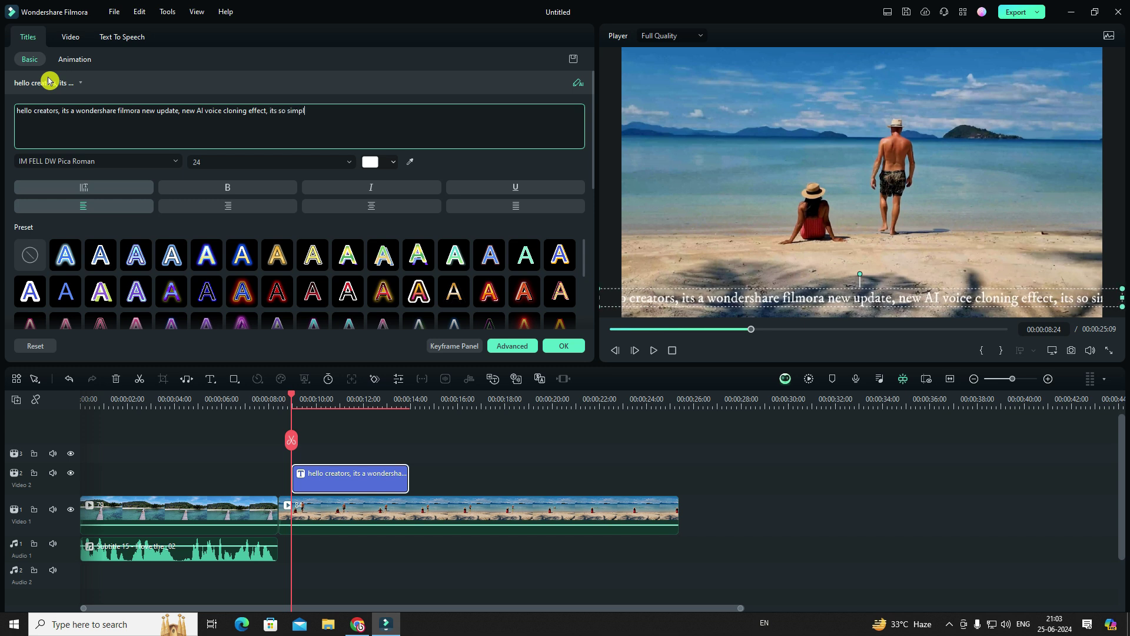
type("e and easy")
Generate speech from the "hello creators" title with the cloned voice and close the text-to-speech settings.
left_click(122, 37)
mouse_move(93, 176)
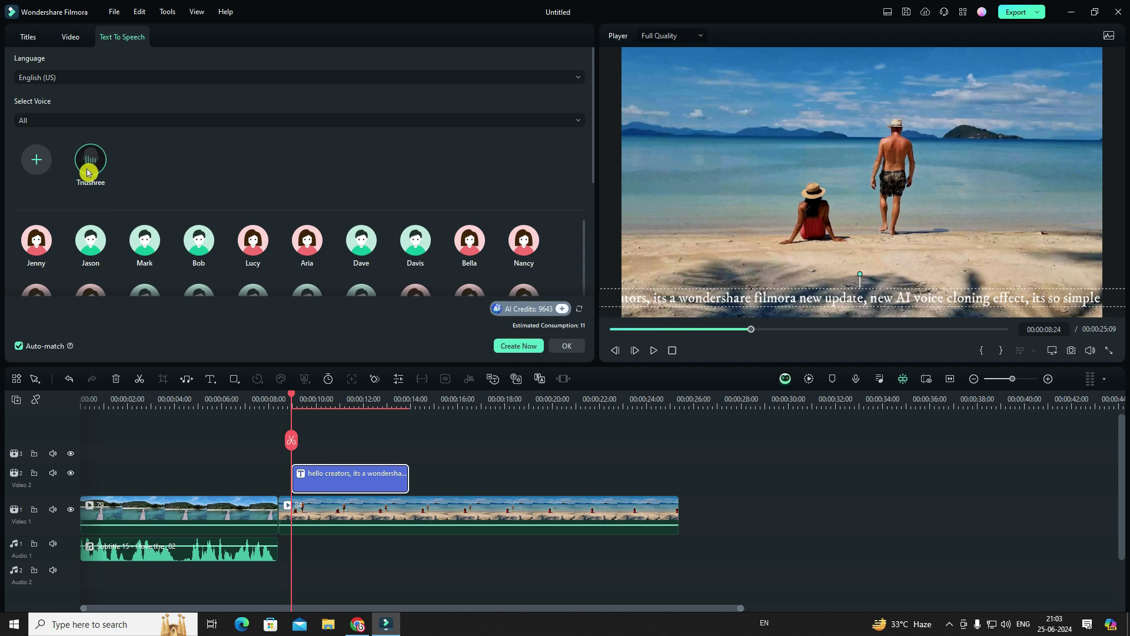
left_click(515, 347)
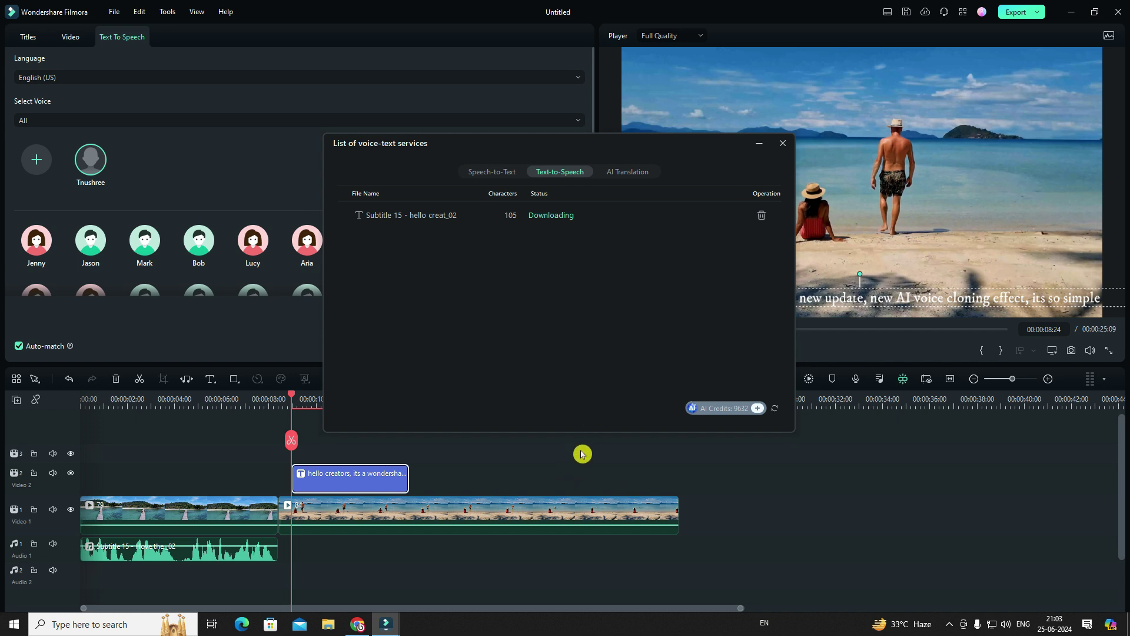
left_click(782, 143)
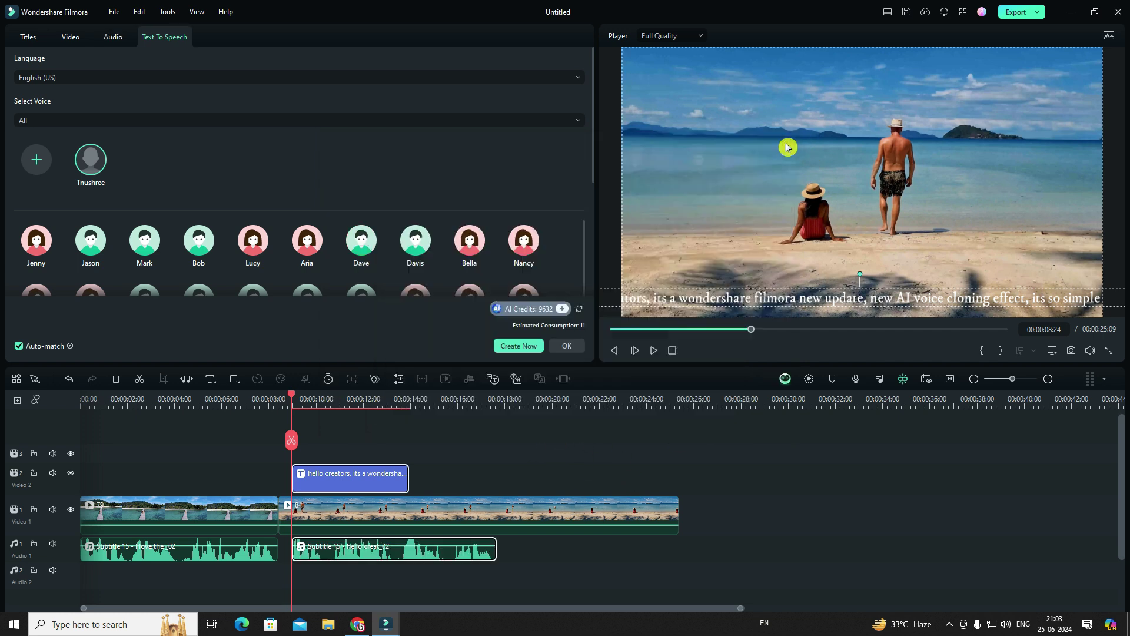
left_click(570, 347)
Delete the "hello creators" title from the timeline and select the speech clip below the beach video.
left_click(342, 472)
left_click(116, 380)
left_click(443, 551)
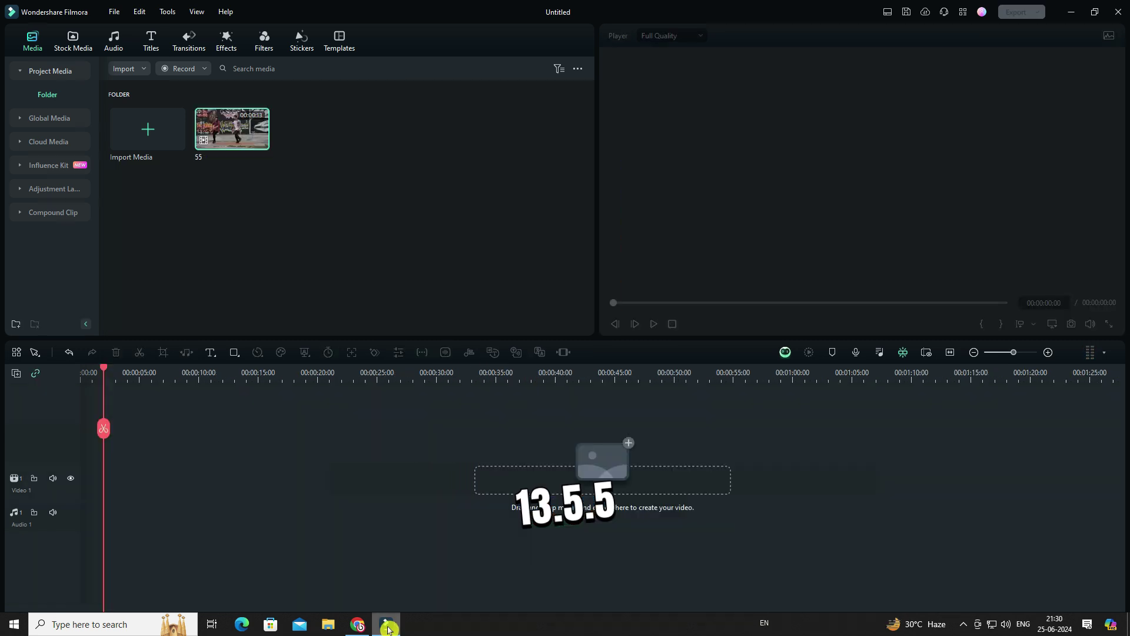
Place clip 55 at the start of the Video 1 track and move the playhead to 00:00:01:08.
left_click_drag(232, 132, 86, 505)
left_click_drag(104, 371, 96, 423)
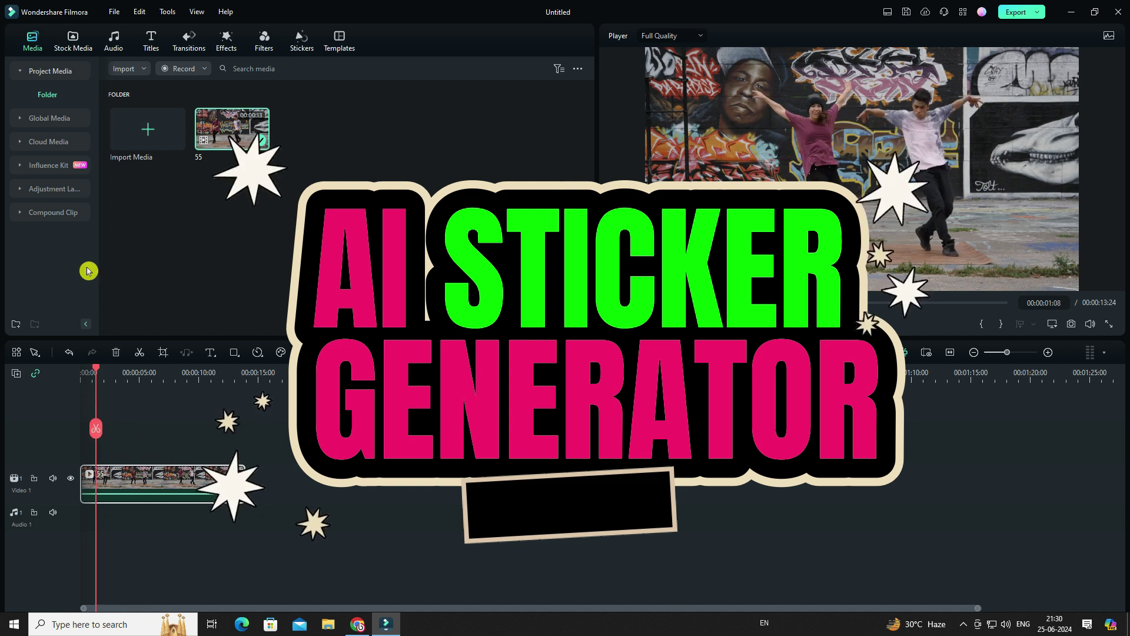
Generate AI stickers in the 3D style from the description "cute girl and boy dance".
left_click(299, 39)
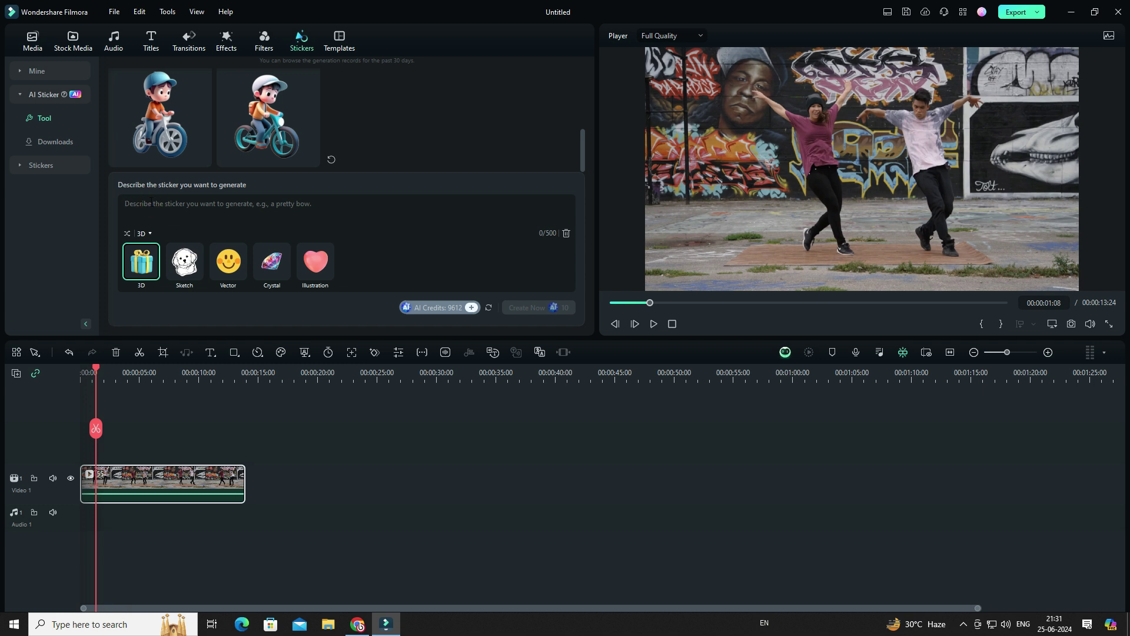
type("cute girl and boy dance")
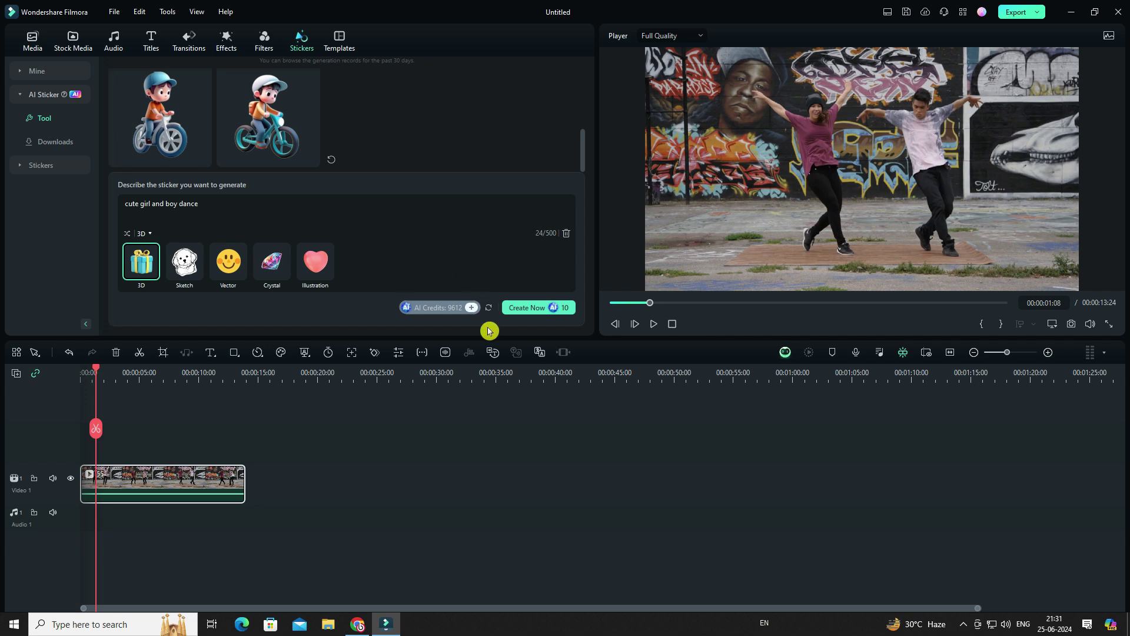
left_click(531, 310)
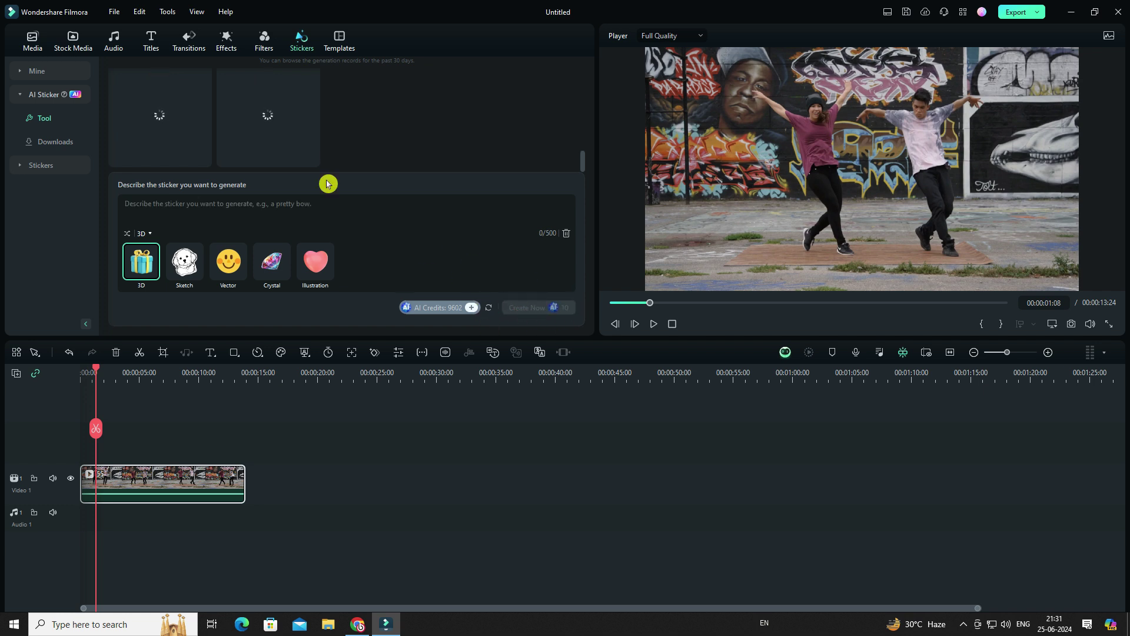
Preview the second and fourth generated stickers of the dancing girl and boy.
scroll(386, 218, "up", 2)
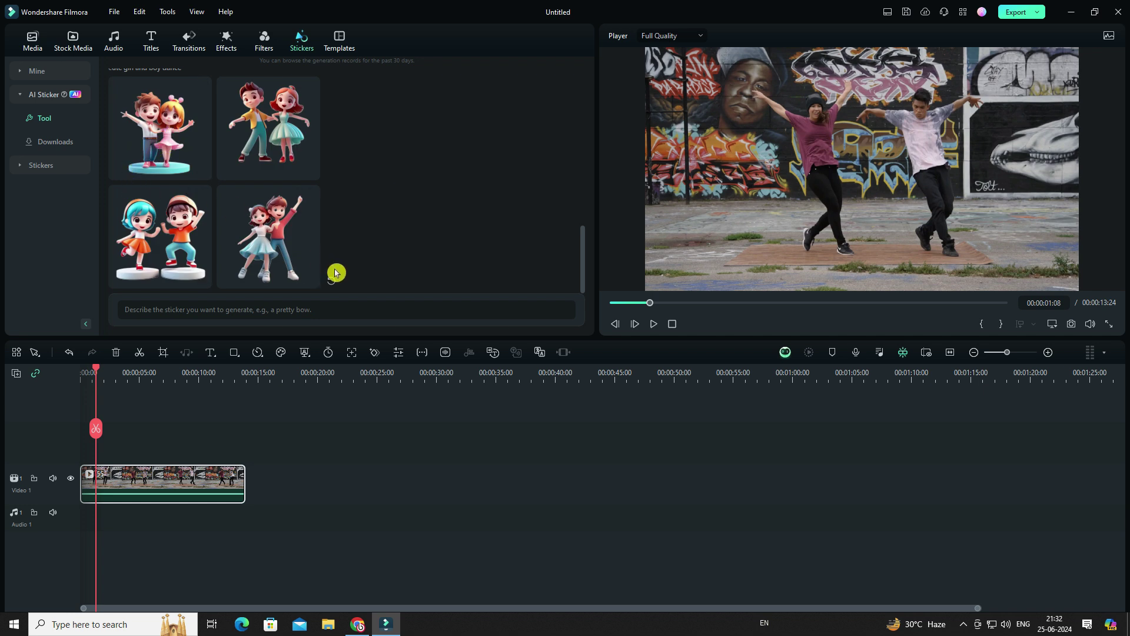
left_click(267, 125)
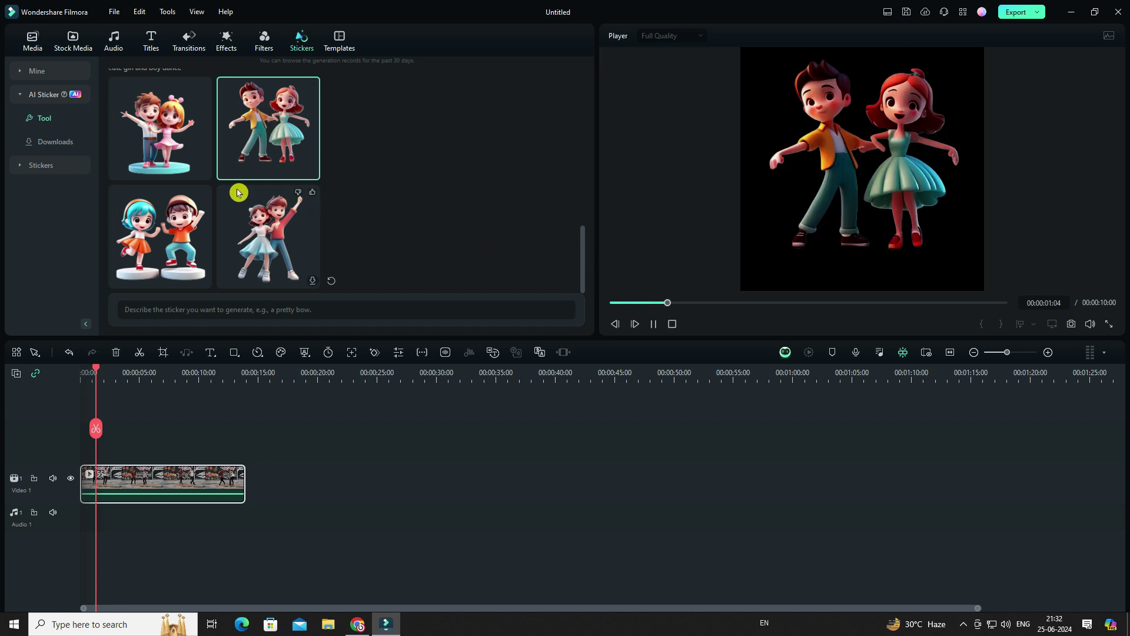
left_click(265, 228)
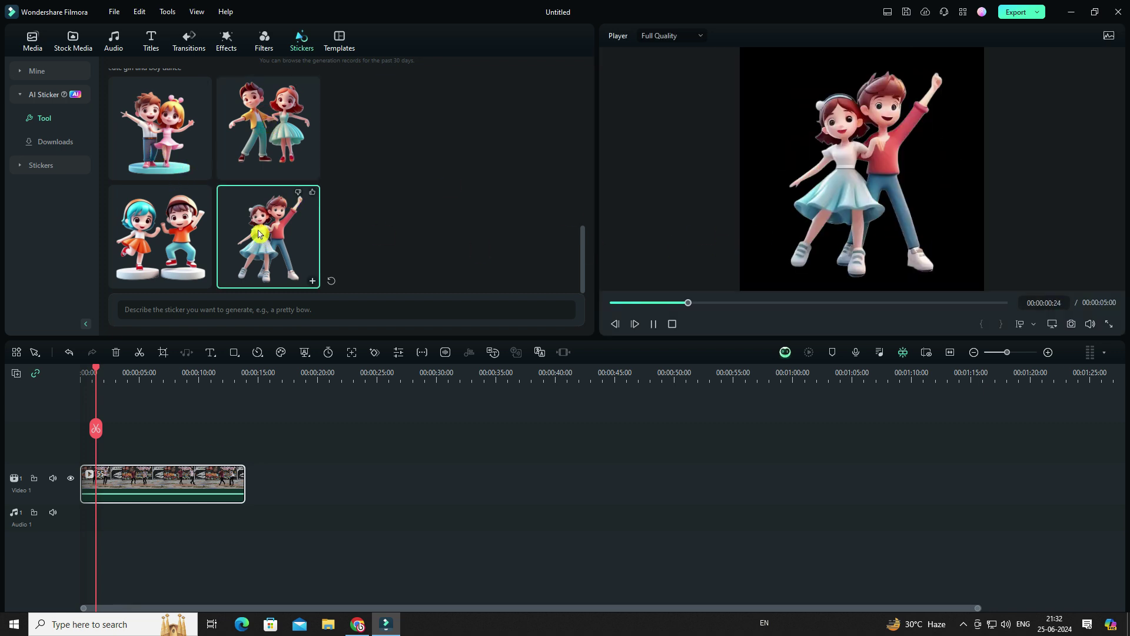
Add the second generated sticker above the dance video, scale it to 47.75%, and place it in the frame's lower-left corner.
left_click(261, 139)
left_click_drag(262, 138, 125, 446)
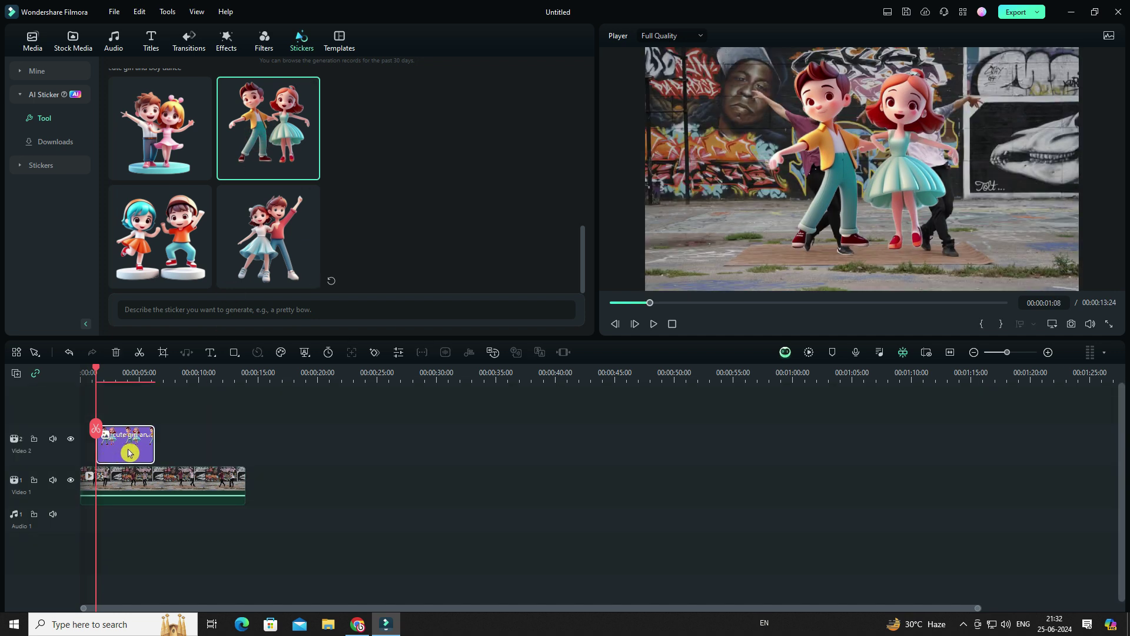
double_click(129, 452)
left_click_drag(160, 146, 102, 146)
left_click_drag(875, 177, 724, 240)
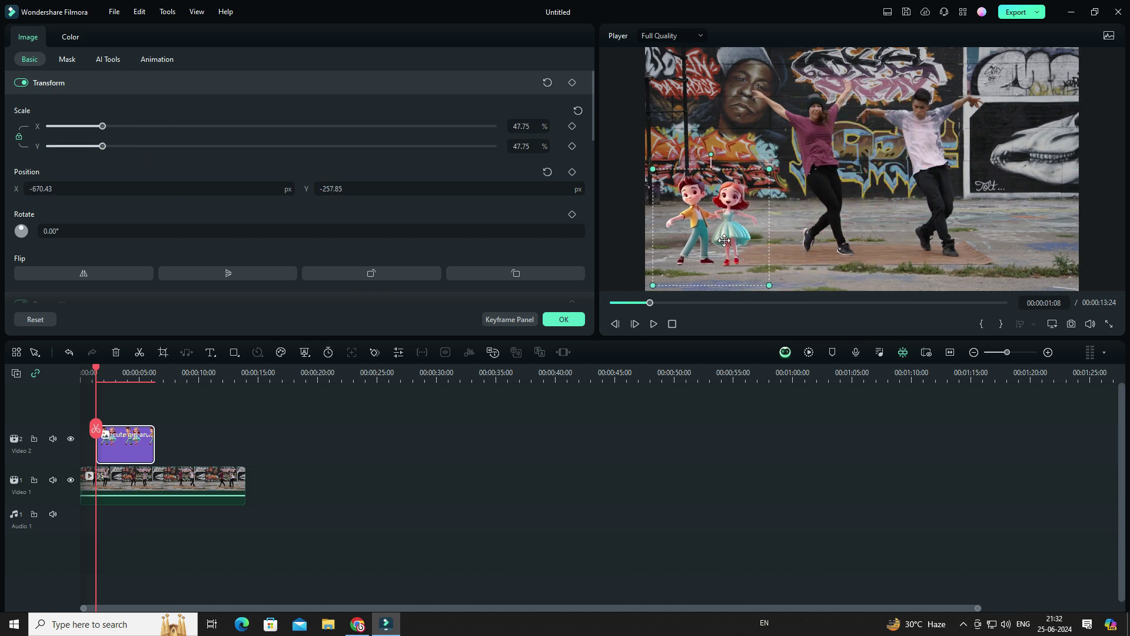
left_click(563, 321)
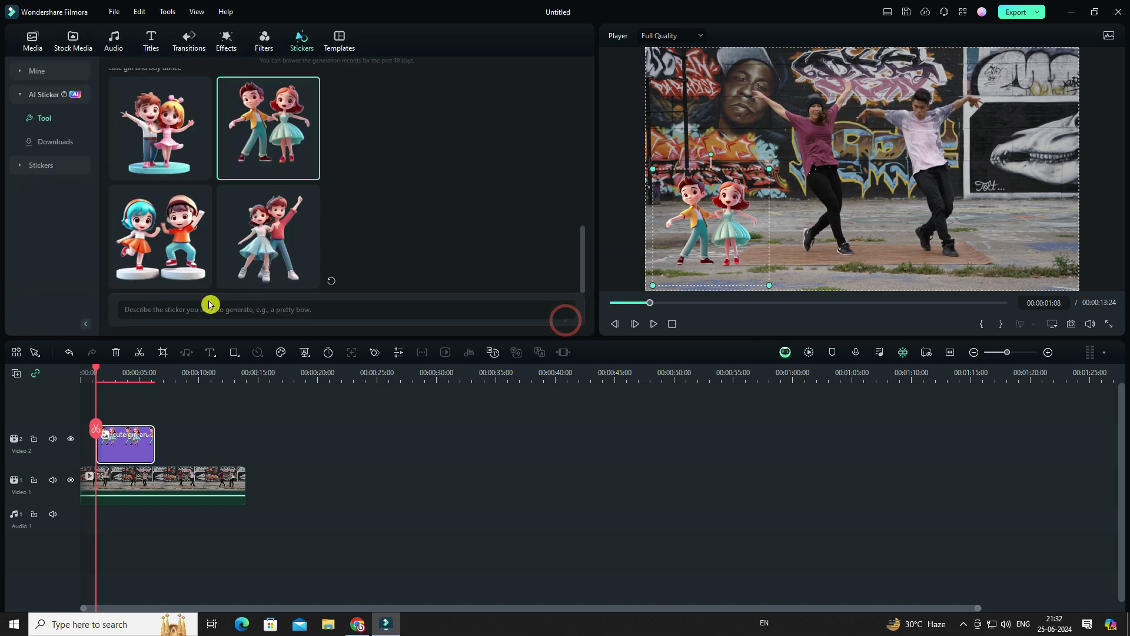
Add the fourth generated sticker on Video 3, scale it to 39.26%, and place it in the frame's lower-right corner.
left_click_drag(269, 250, 120, 411)
left_click(178, 444)
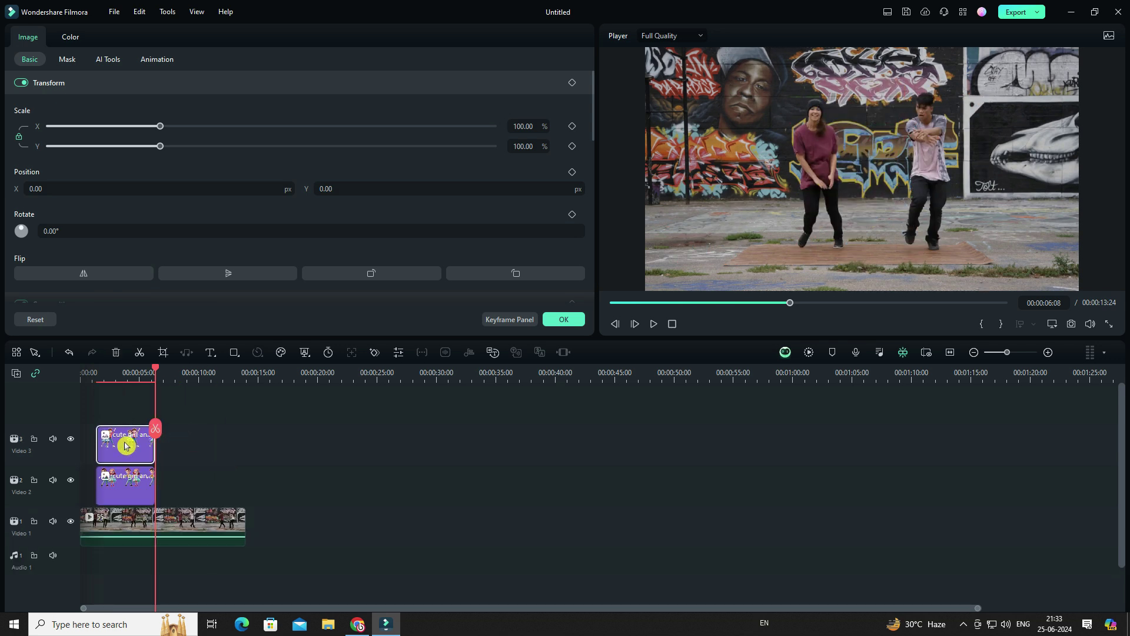
key("Up")
left_click_drag(159, 147, 93, 164)
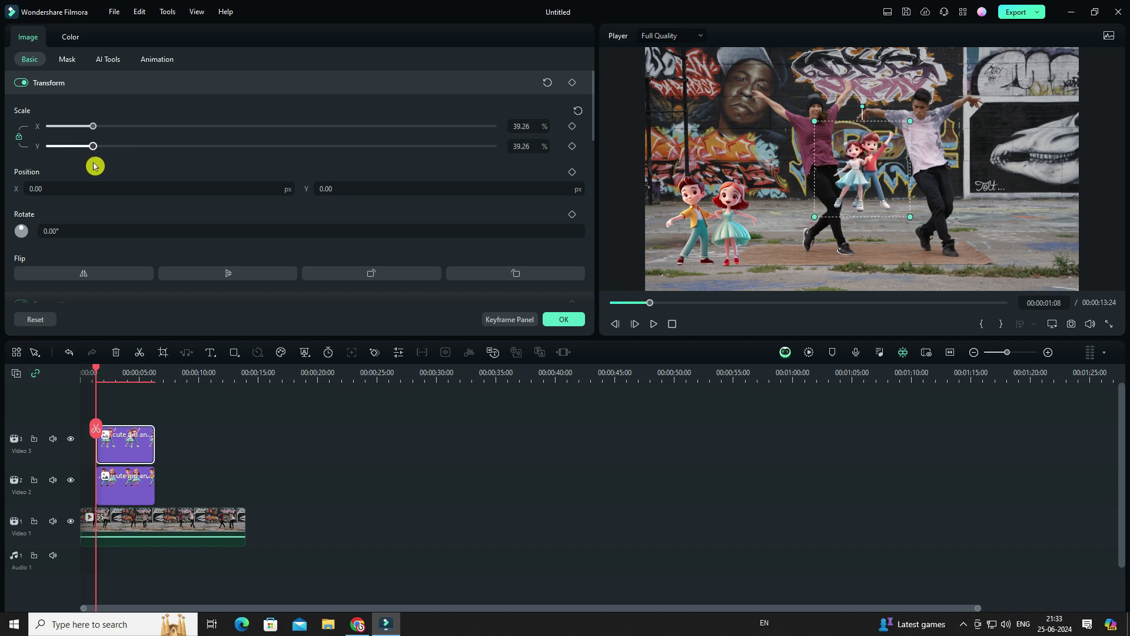
left_click_drag(871, 181, 1037, 239)
Nudge the lower-left sticker outward, enlarge the lower-right one to 43.51% at X about 763 px, and play the result.
left_click_drag(727, 235, 716, 243)
left_click(1034, 229)
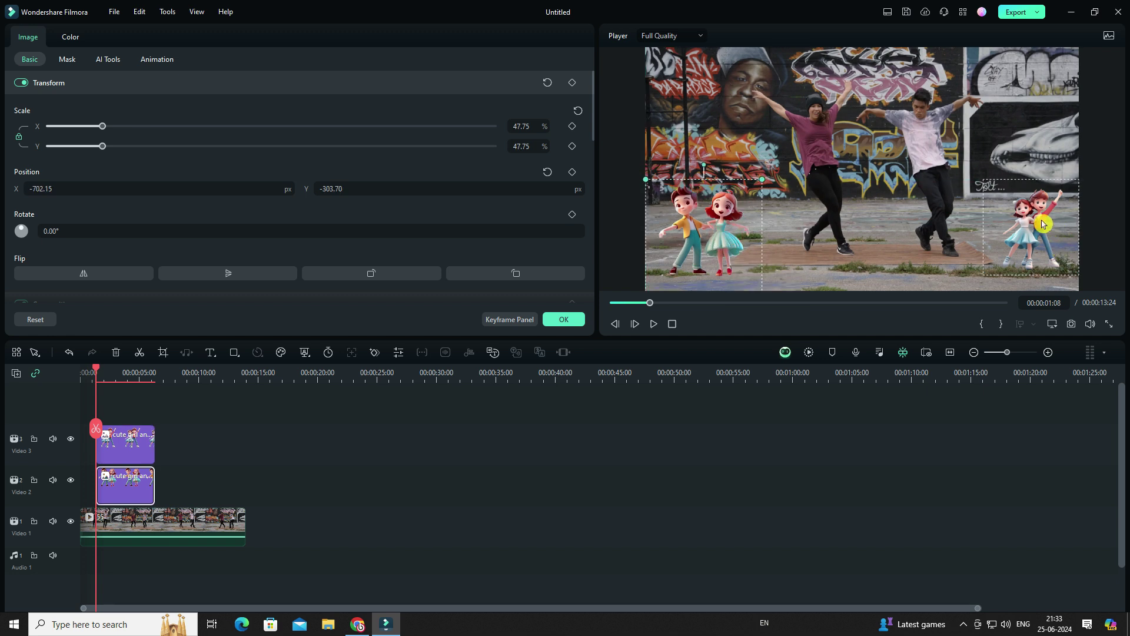
left_click_drag(1079, 181, 1089, 169)
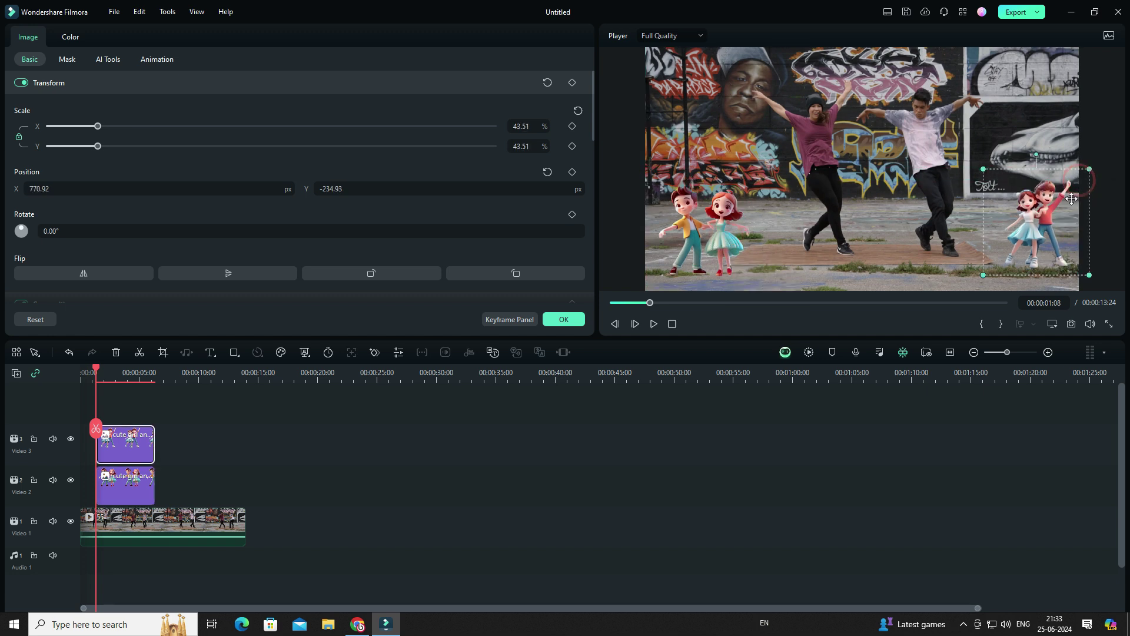
left_click_drag(1048, 223, 1043, 224)
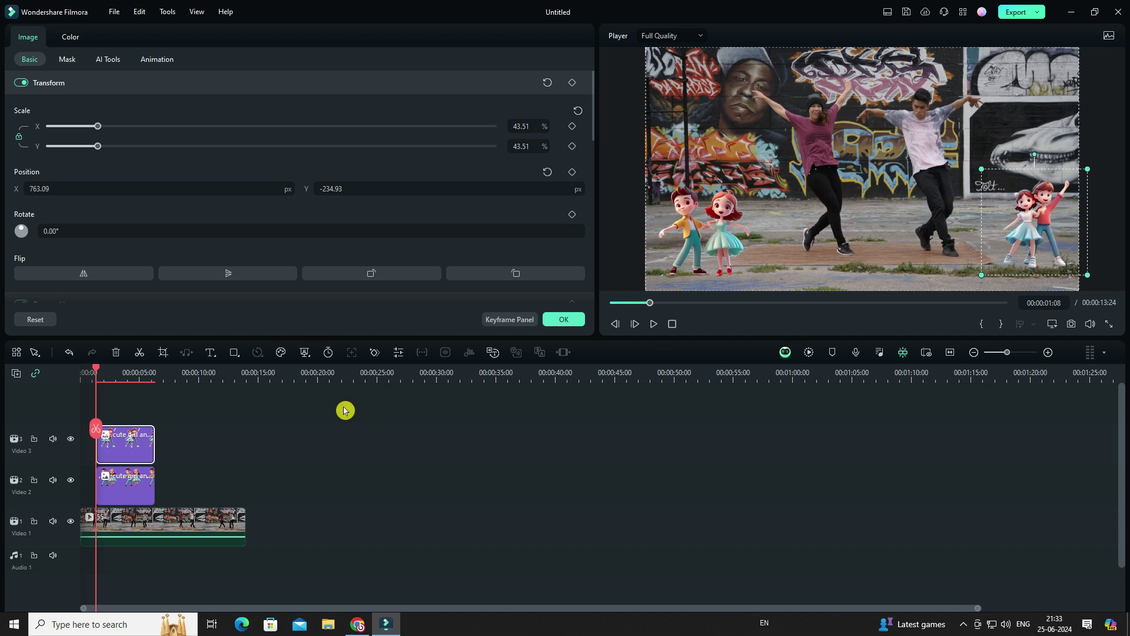
left_click(652, 325)
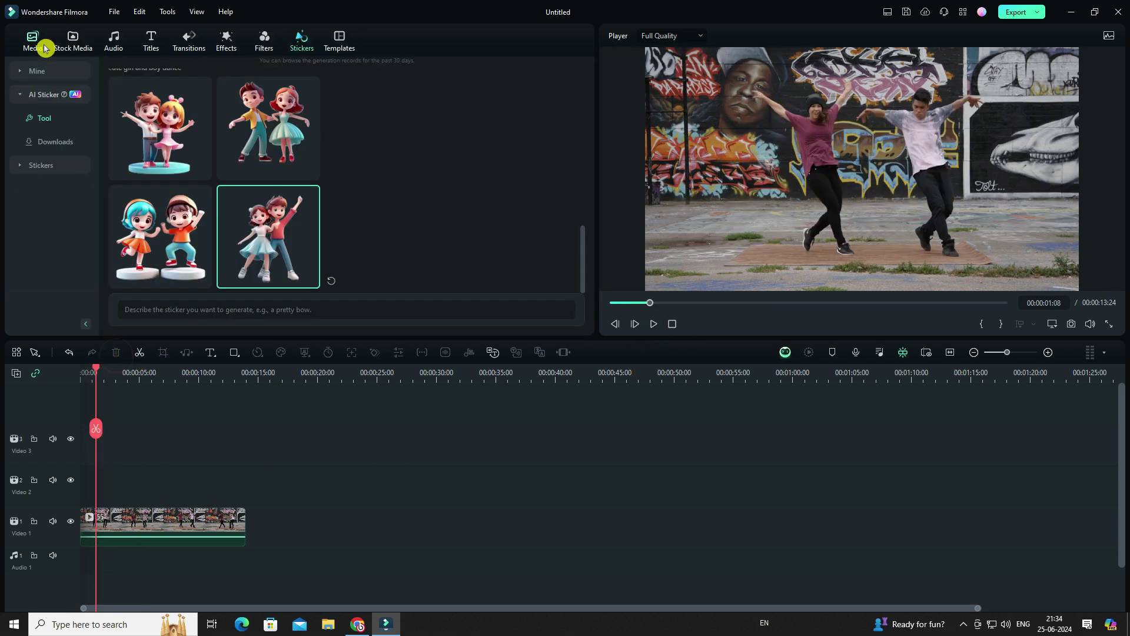
Add Art Title 26 above the dance clip at 00:00:01:08 and change its text to "Lets Dance".
left_click(34, 41)
left_click(152, 42)
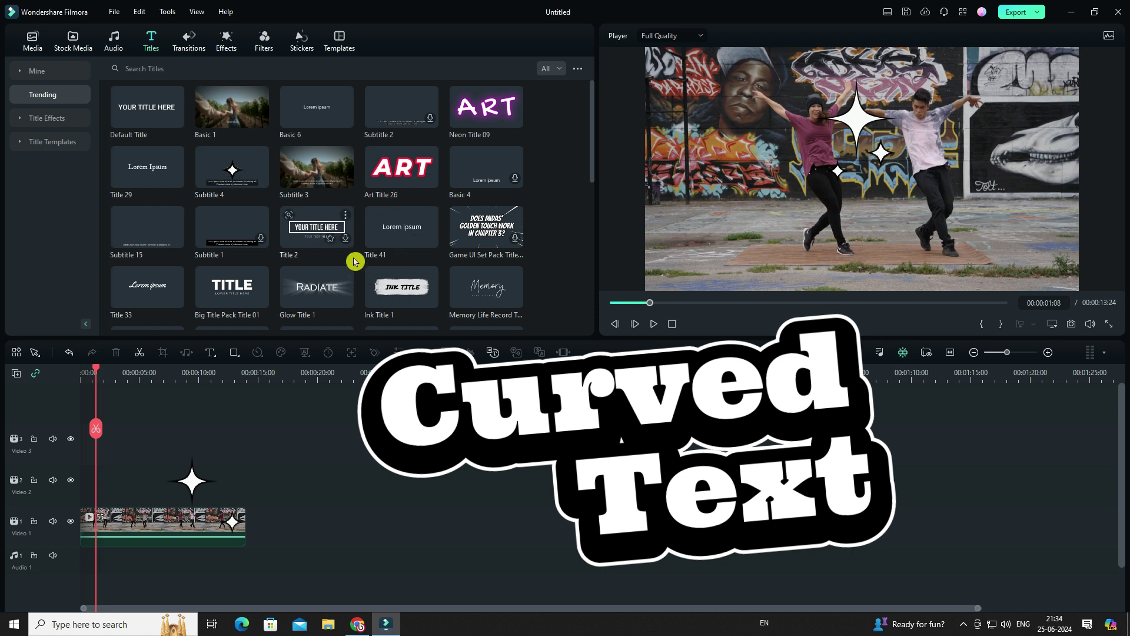
left_click(383, 178)
left_click_drag(383, 179, 98, 500)
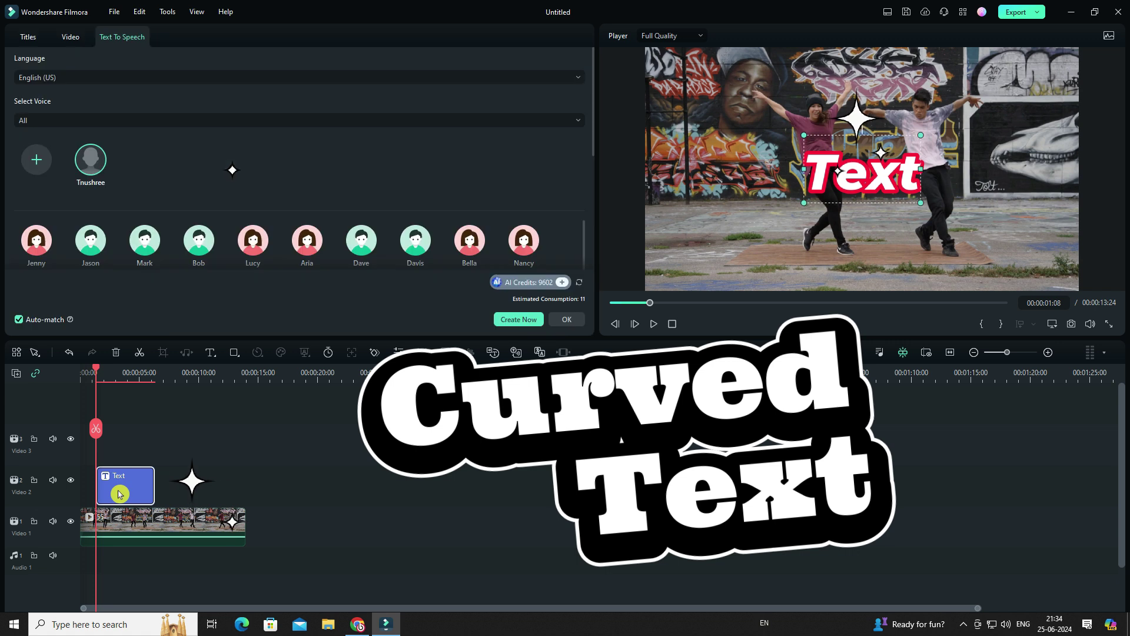
left_click(30, 39)
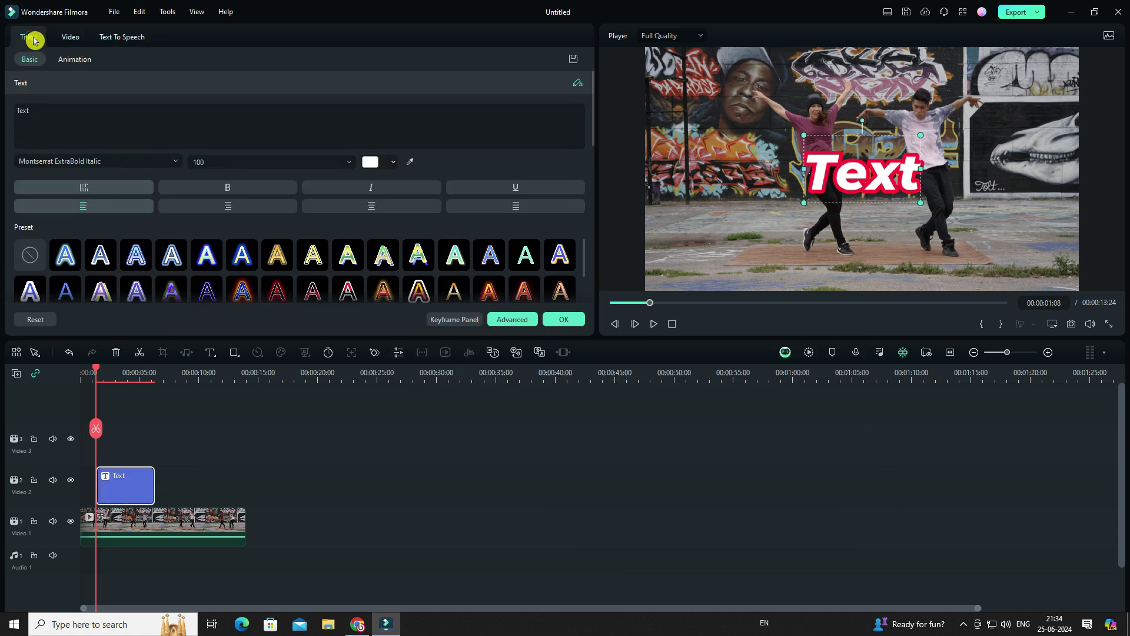
left_click(73, 113)
type("Le")
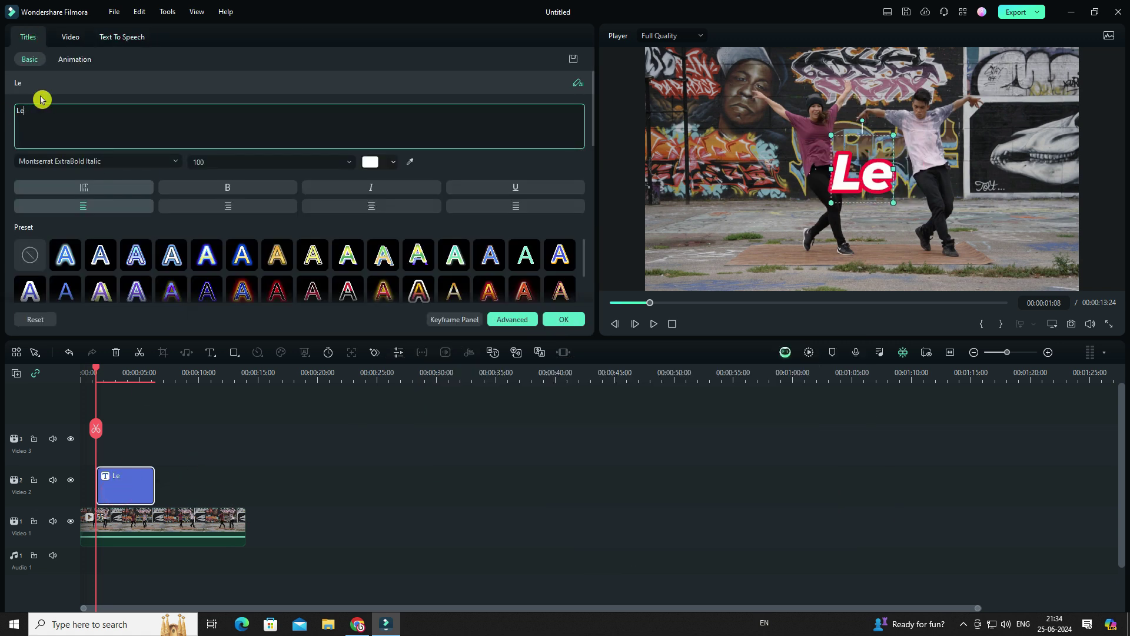
type("ts Dance")
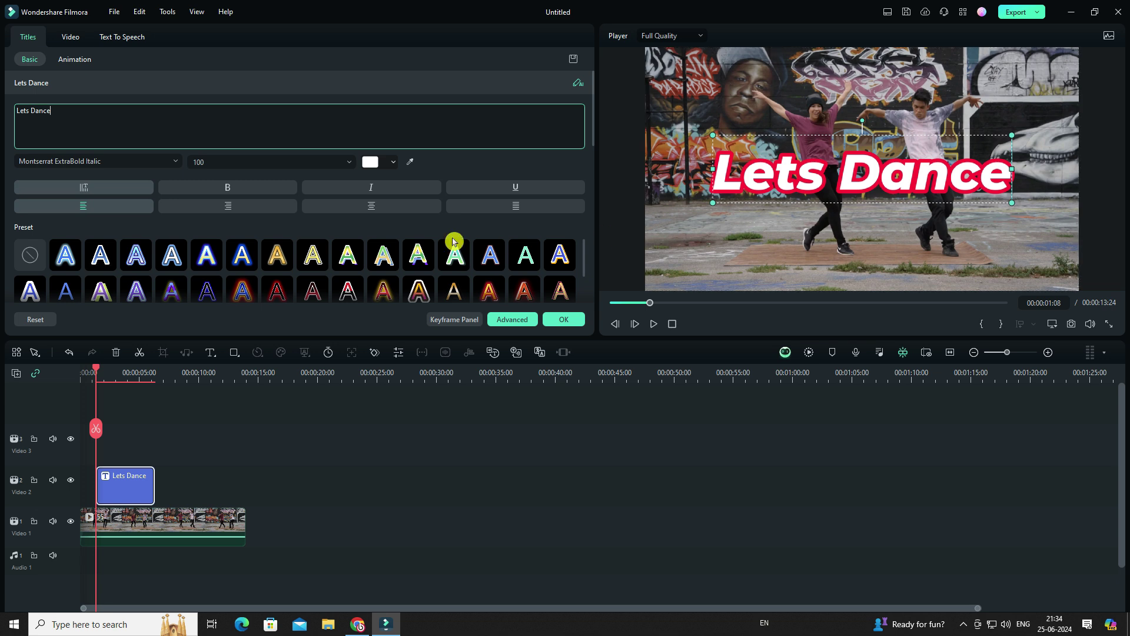
Set the "Lets Dance" title's font size to 72 and its font to Montserrat ExtraLight.
scroll(342, 219, "down", 3)
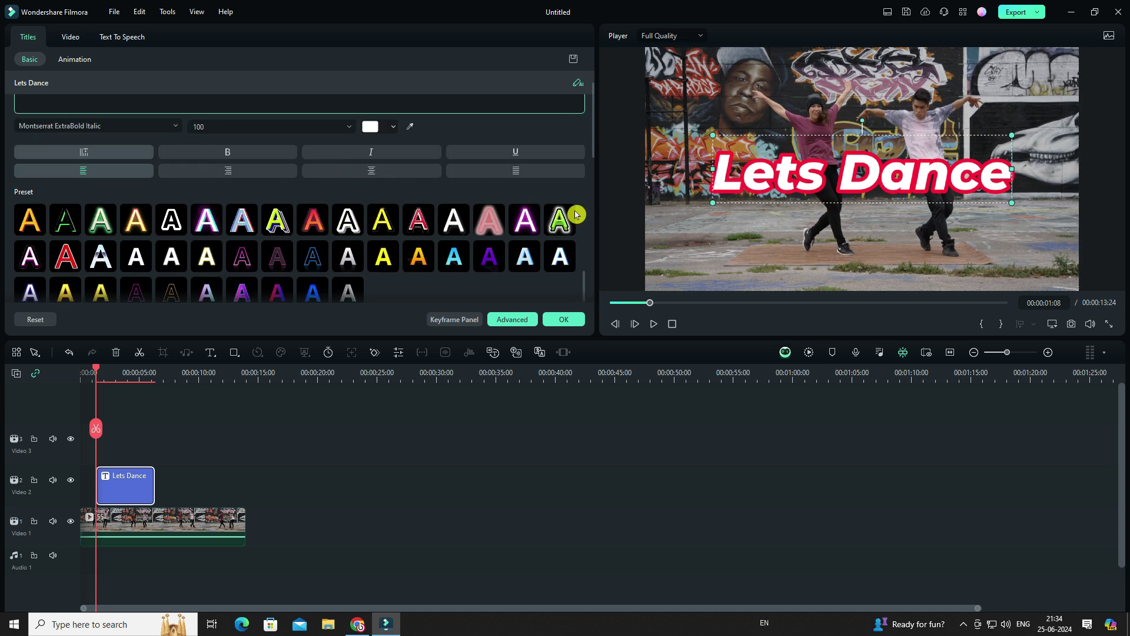
double_click(317, 128)
type("72")
key("Return")
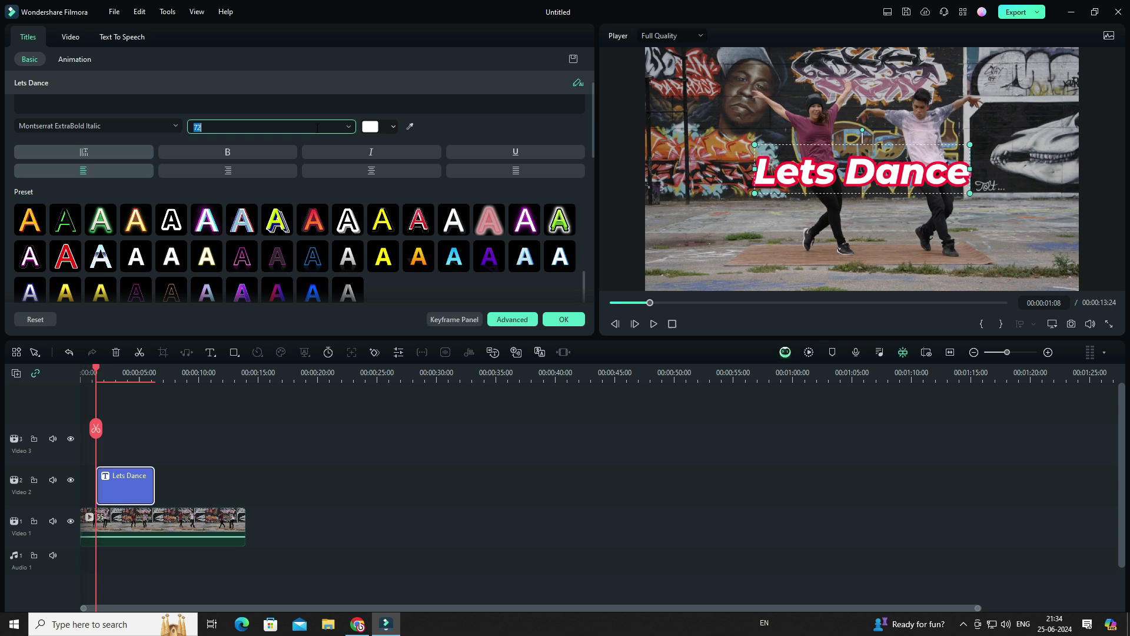
left_click(125, 126)
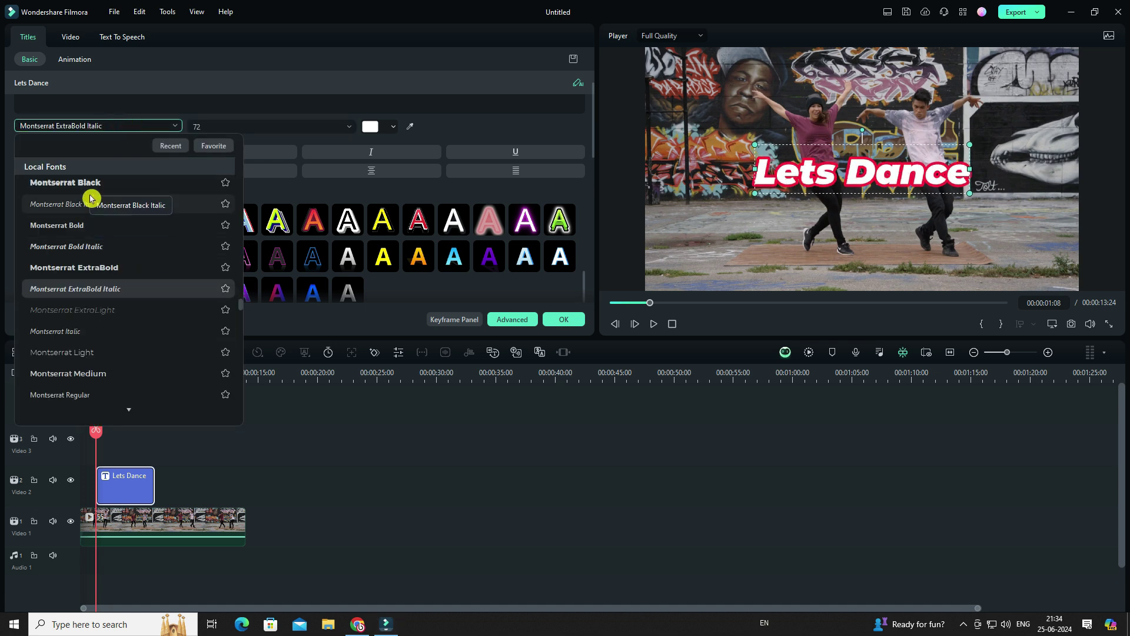
left_click(81, 315)
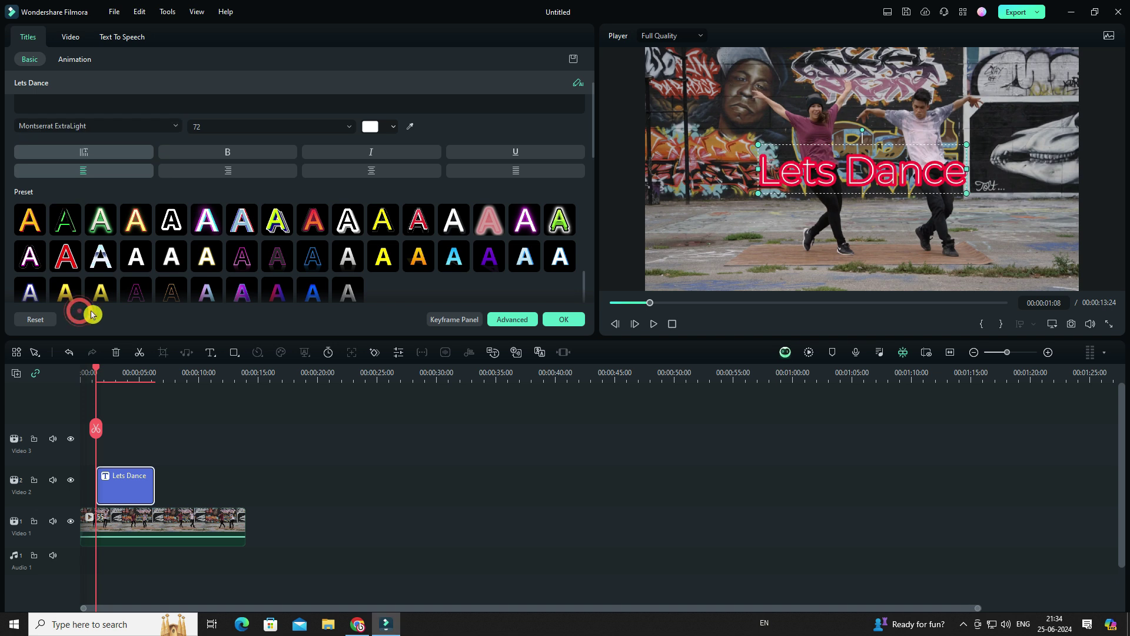
Curve the title with the upward-arch shape, flatten its guide ellipse, shift it down slightly, and preview the playback.
left_click_drag(593, 145, 481, 275)
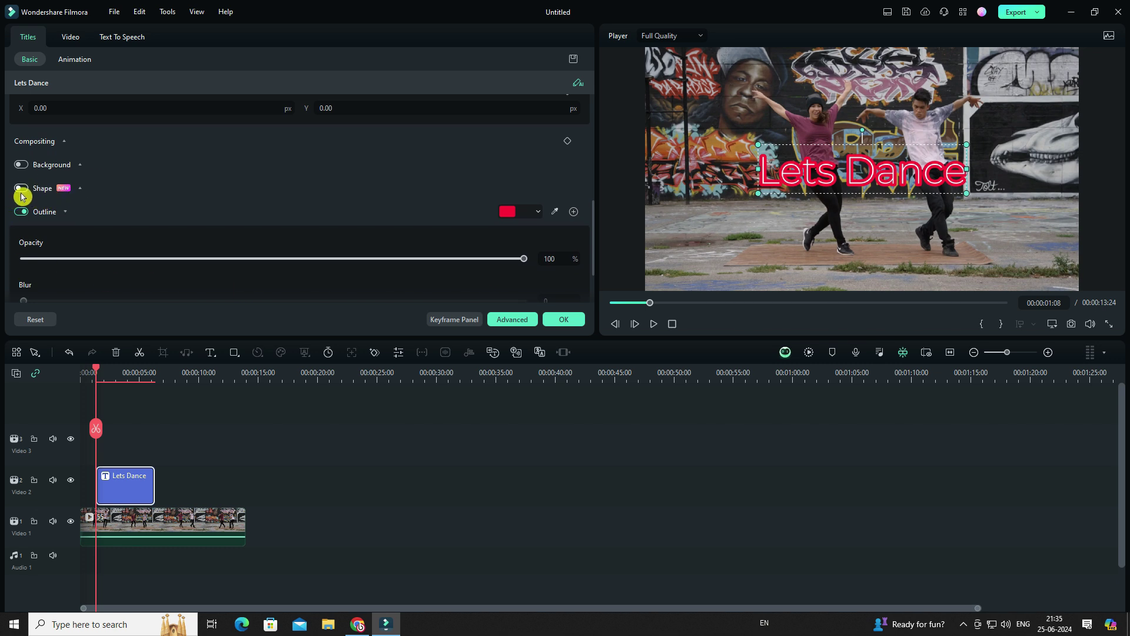
left_click(21, 188)
left_click(33, 234)
left_click_drag(862, 272, 863, 189)
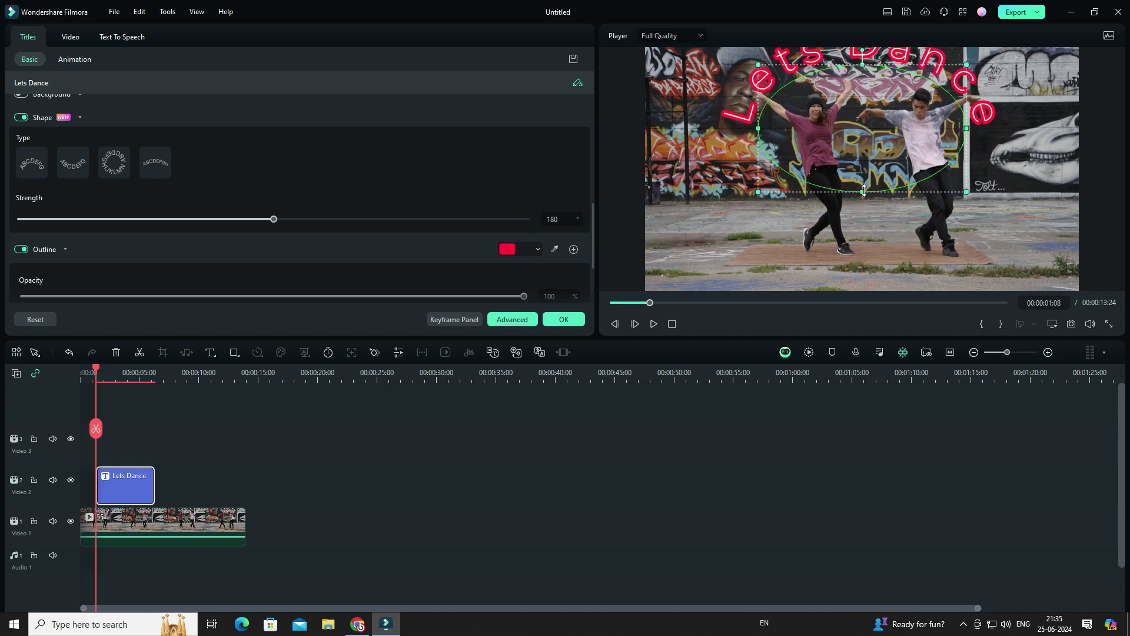
left_click_drag(888, 91, 895, 111)
left_click(658, 324)
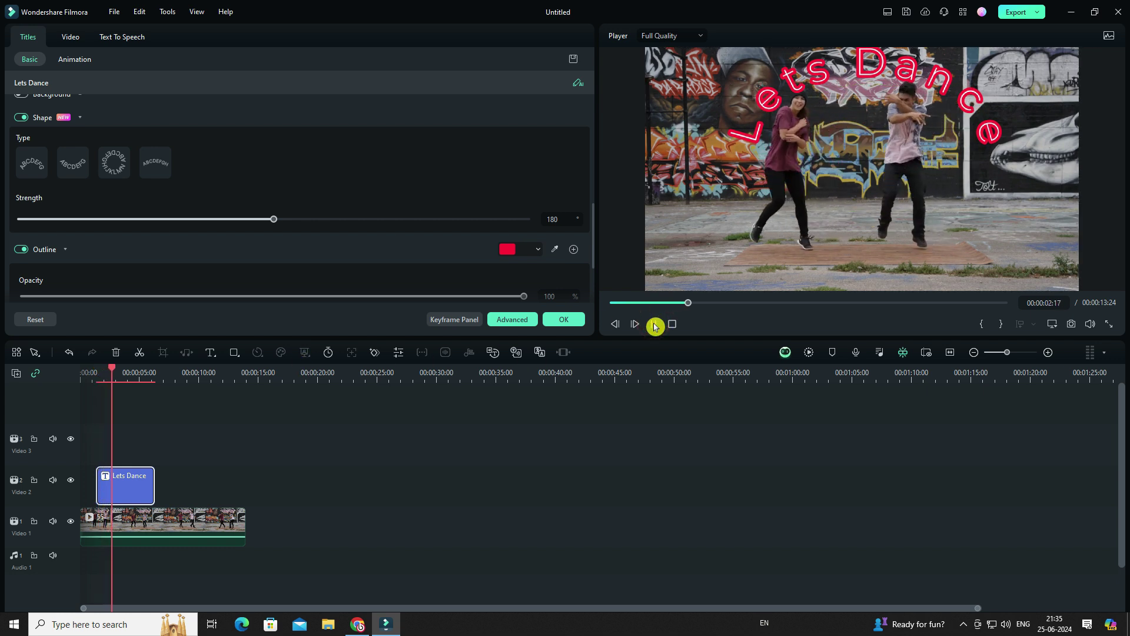
left_click(654, 325)
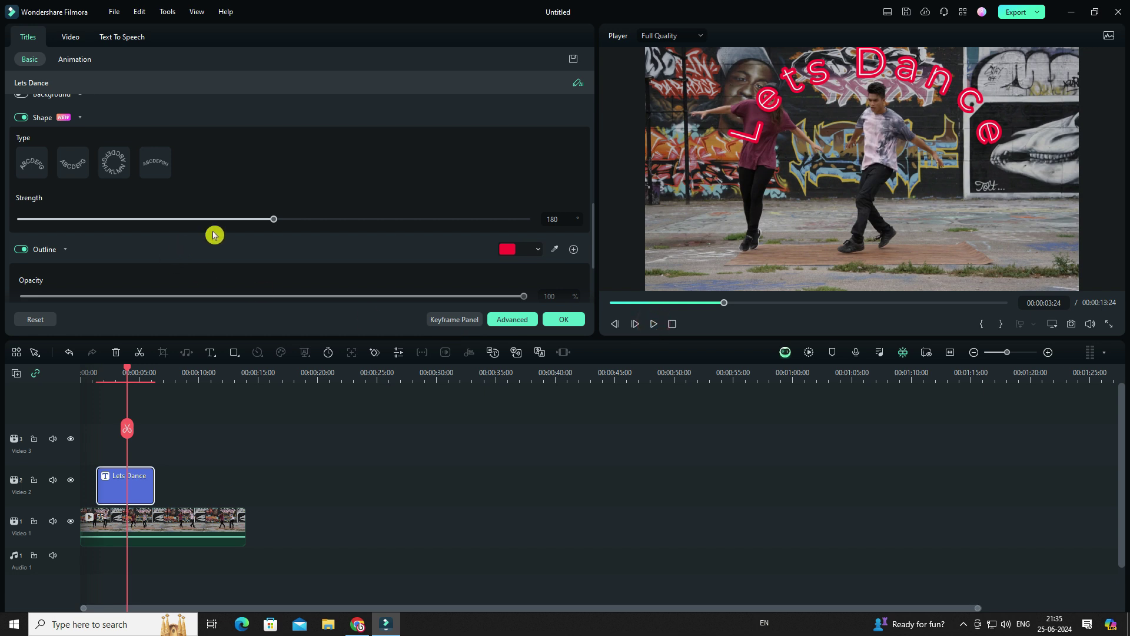
Set the curved title's strength to 135, play it back, and accept the title settings.
left_click_drag(274, 224, 211, 225)
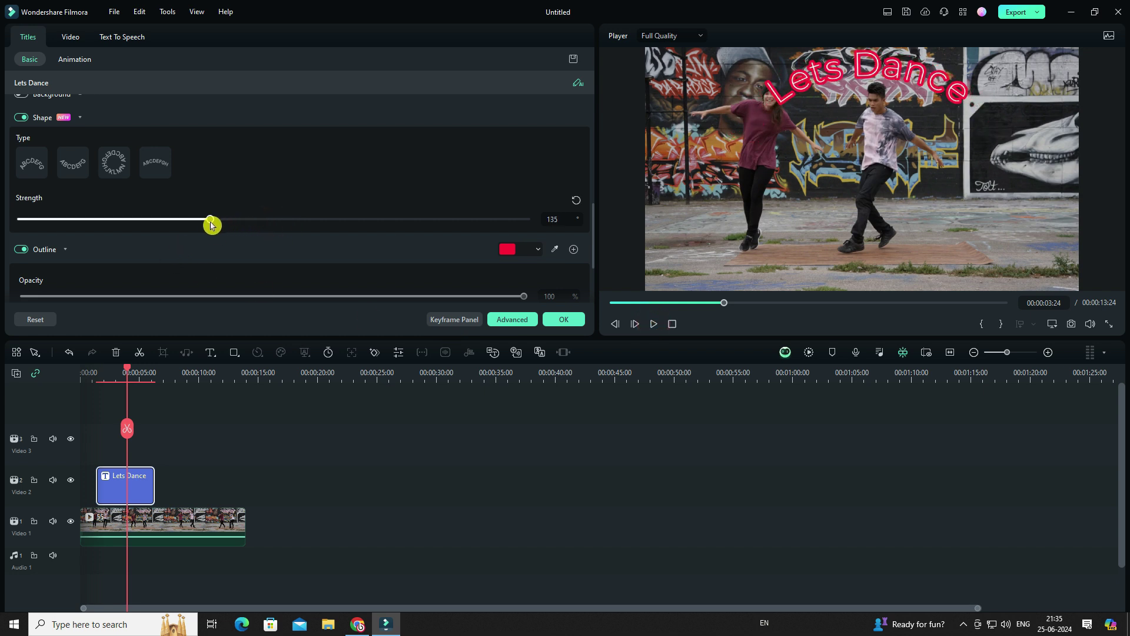
left_click(652, 323)
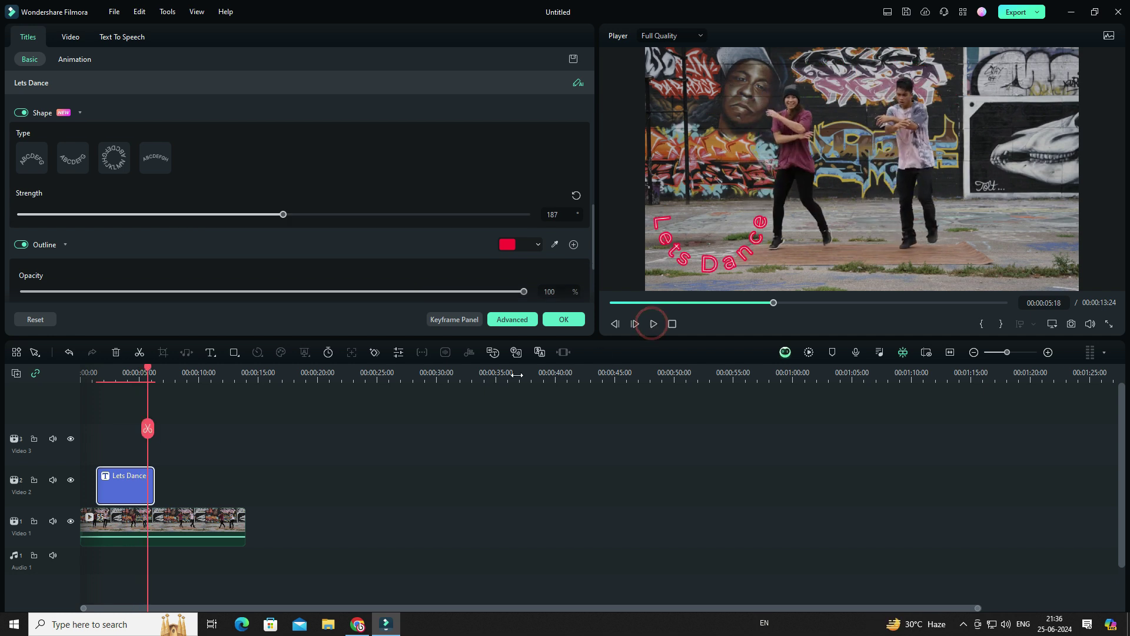
left_click(557, 320)
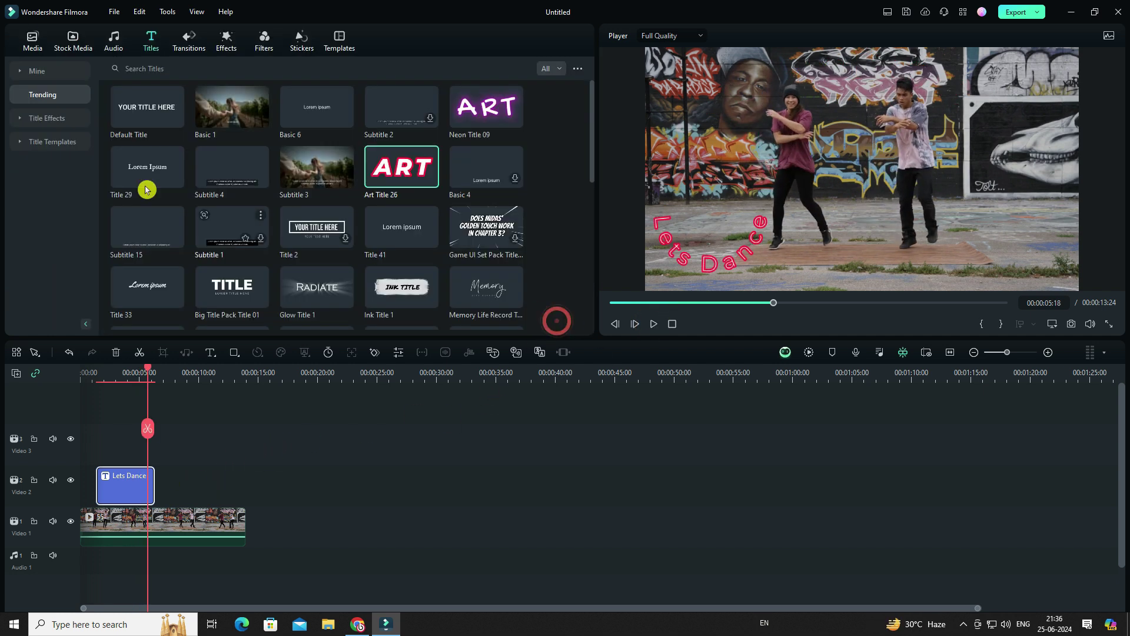
Place the second "cute girl and boy dance" media sticker on Video 2 and stack the "Lets Dance" title above it on Video 3.
left_click(33, 40)
left_click_drag(305, 131, 166, 490)
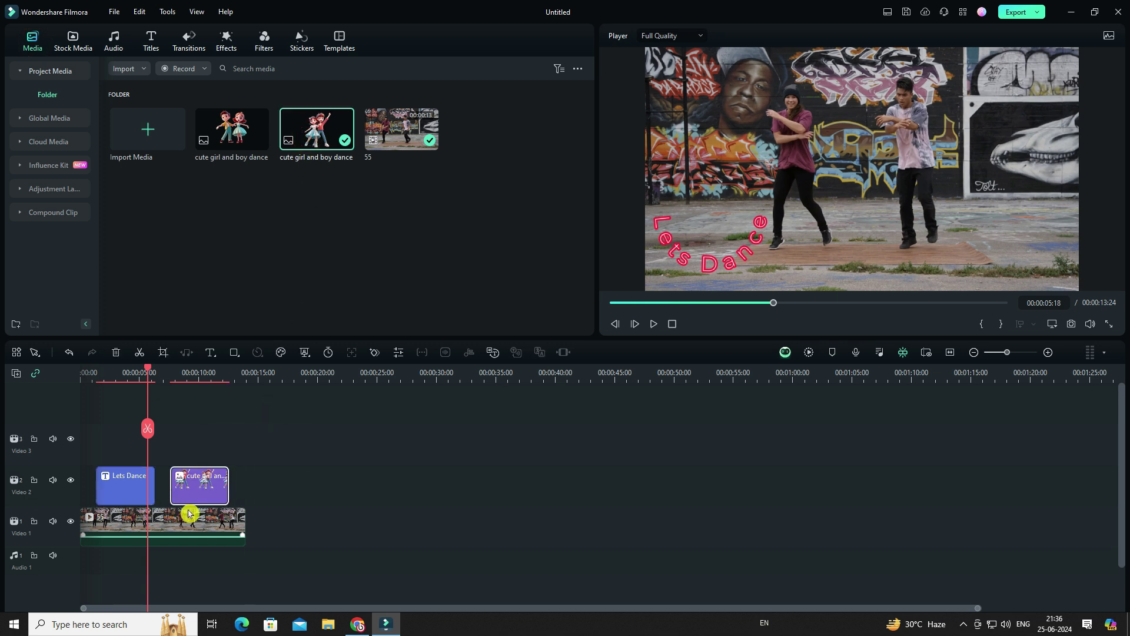
left_click_drag(152, 373, 186, 373)
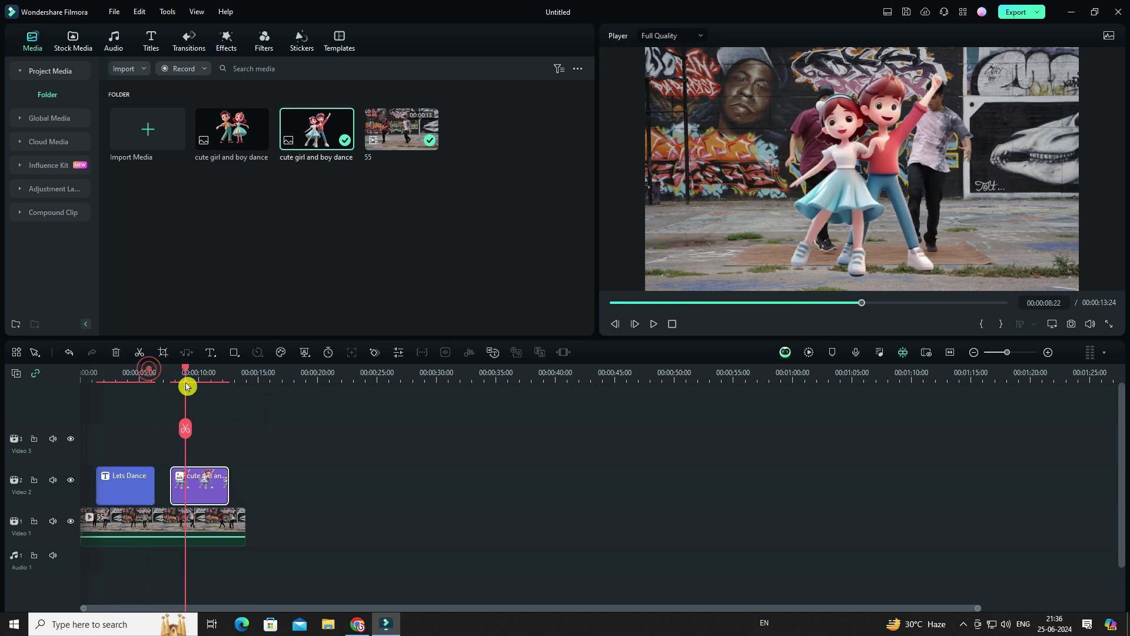
left_click_drag(112, 484, 189, 443)
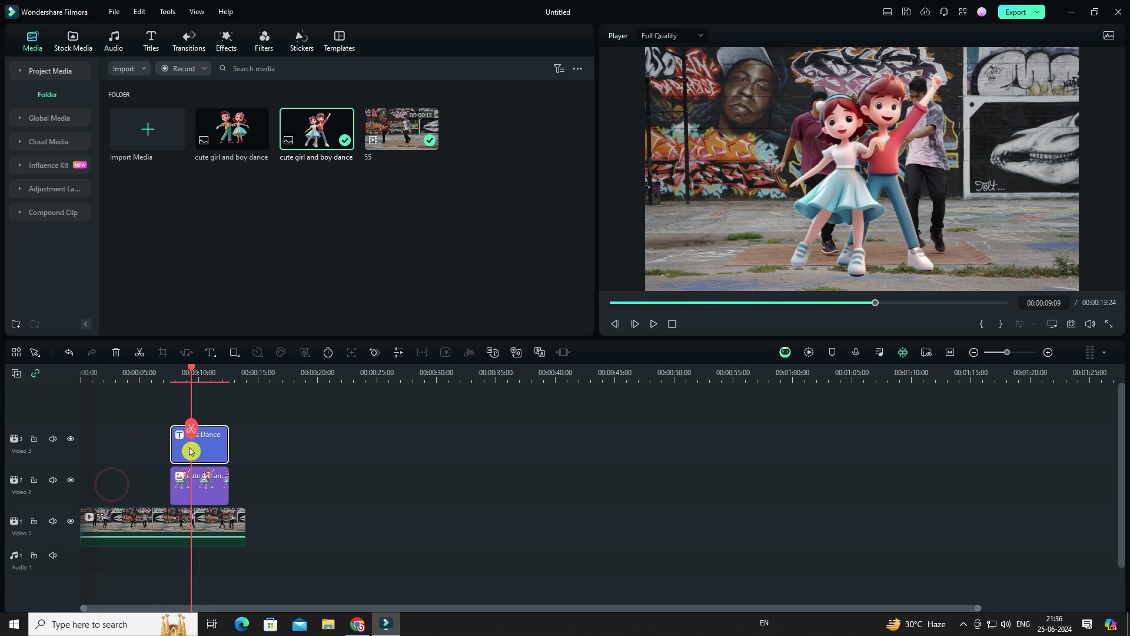
Shrink the dancing couple sticker and move it to the frame's lower-left corner, centred on the curved title.
left_click(217, 453)
double_click(213, 452)
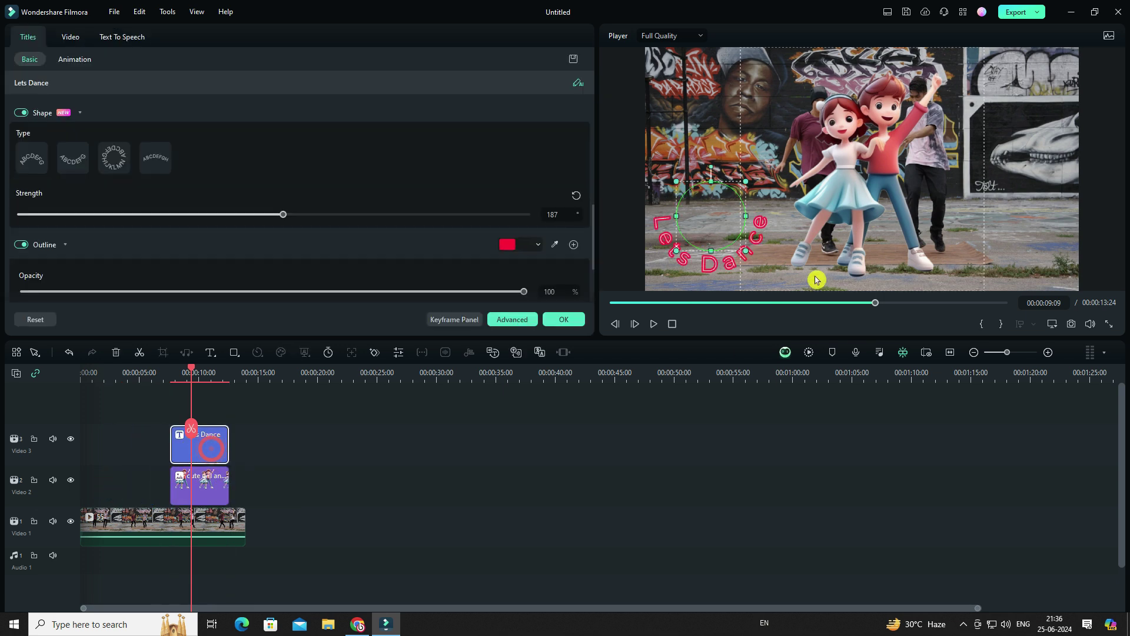
left_click(840, 213)
left_click_drag(860, 200, 743, 240)
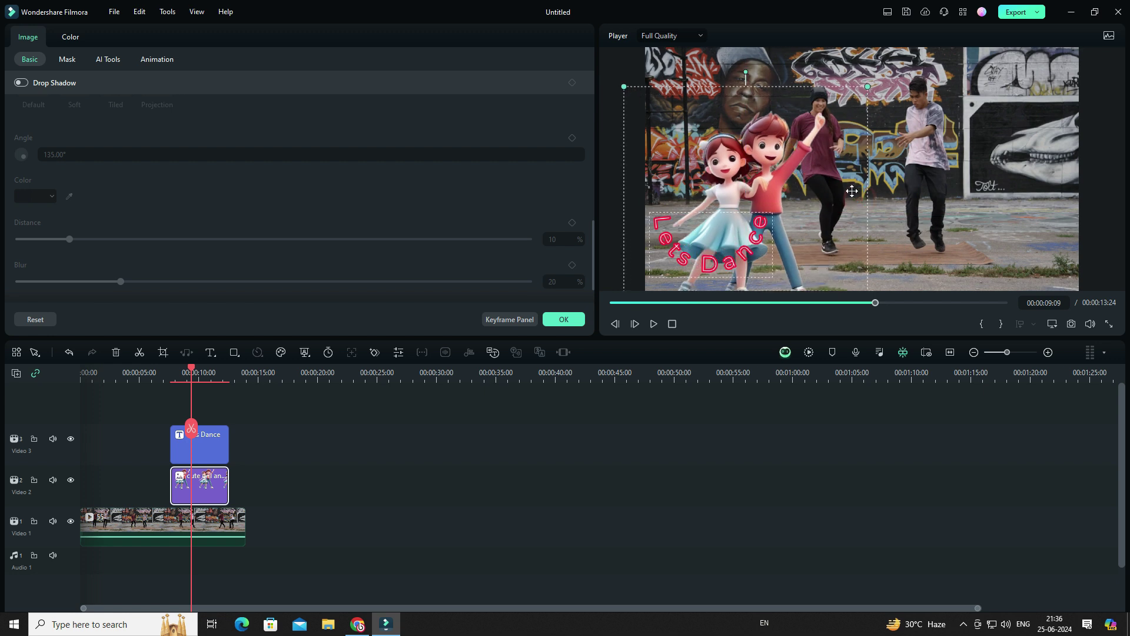
left_click_drag(866, 87, 811, 141)
left_click_drag(743, 203, 711, 205)
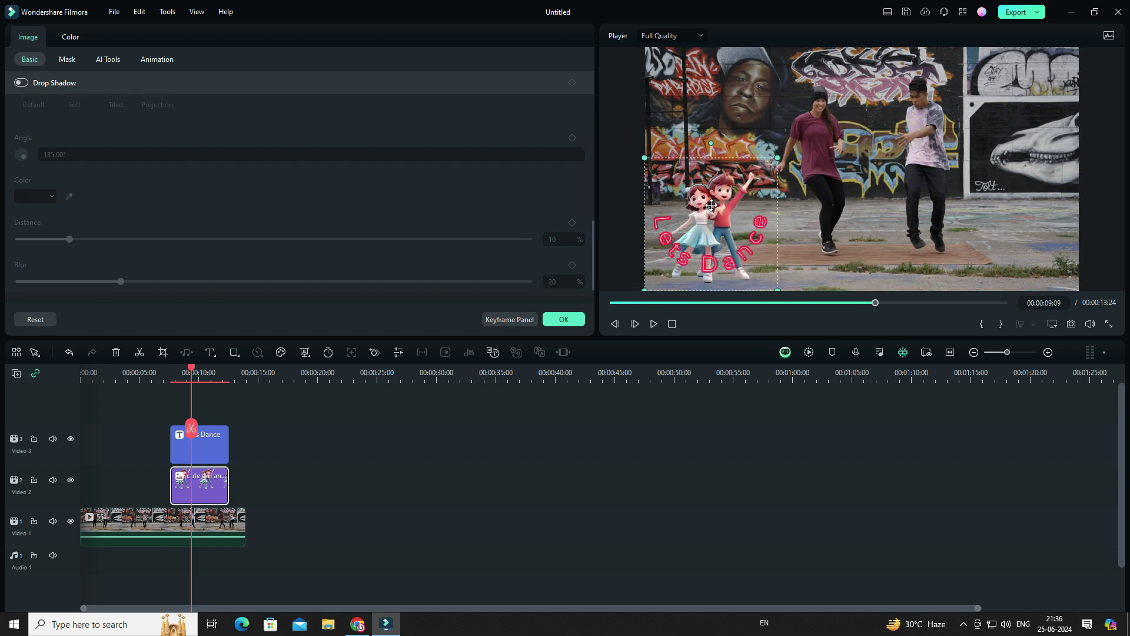
Switch the title to the upward-arch shape, position it just above the sticker, and play from 00:00:07:15.
left_click(716, 262)
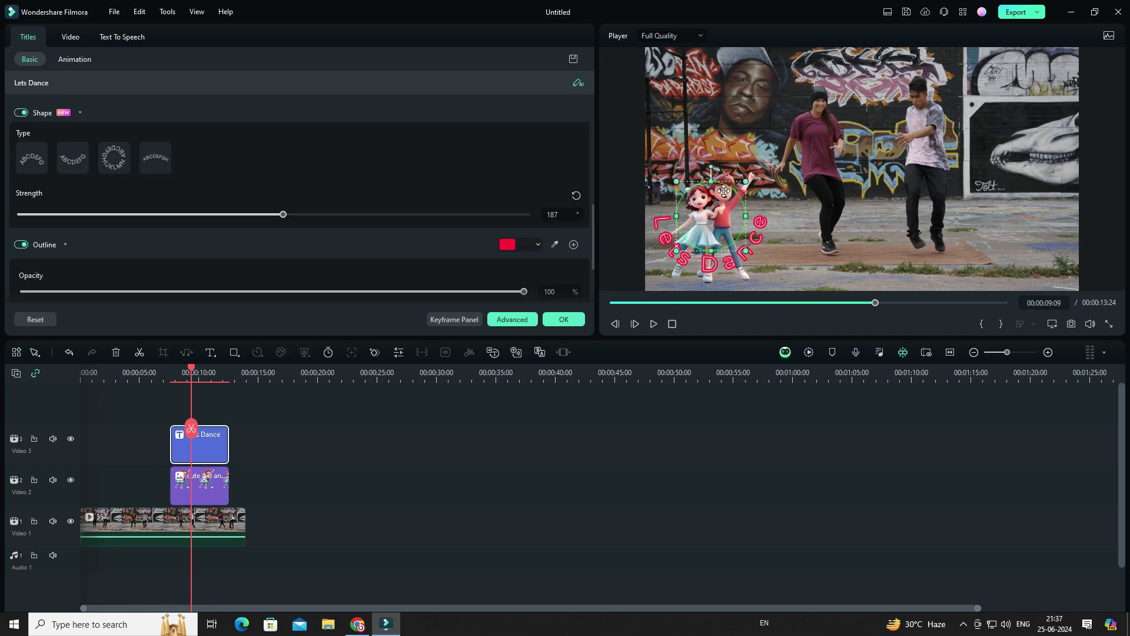
left_click(34, 157)
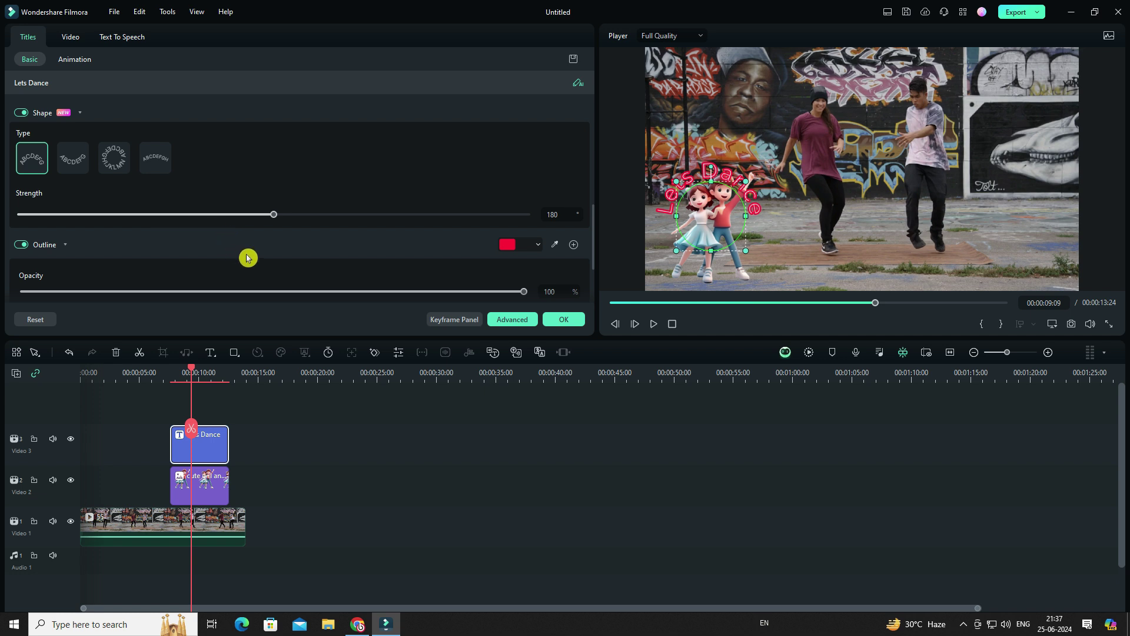
left_click_drag(731, 182, 735, 172)
left_click(169, 372)
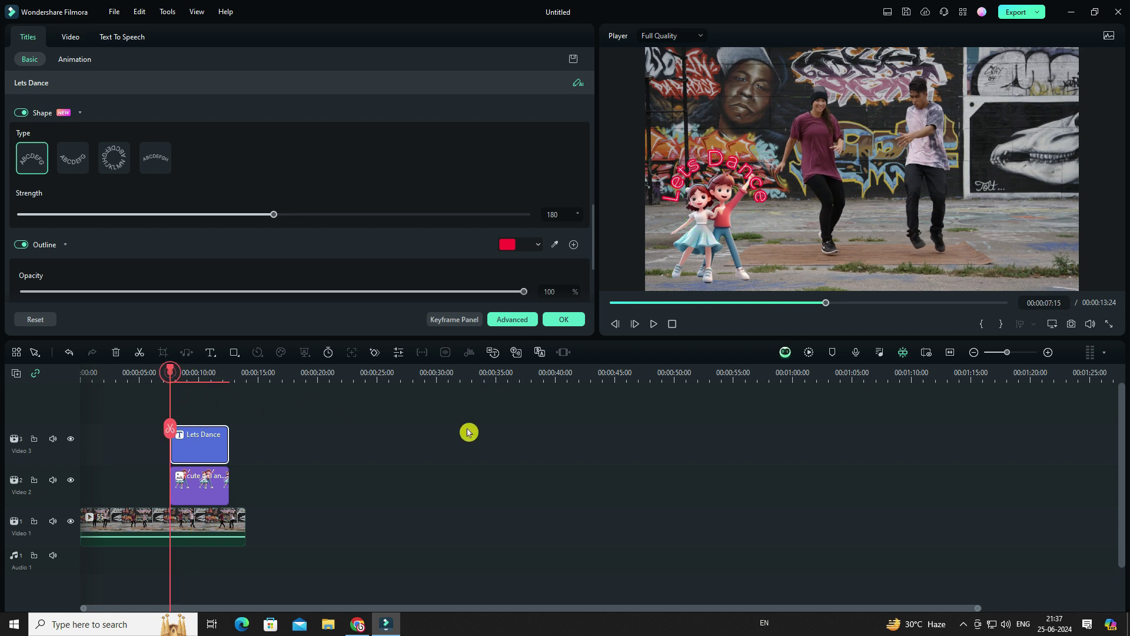
left_click(653, 324)
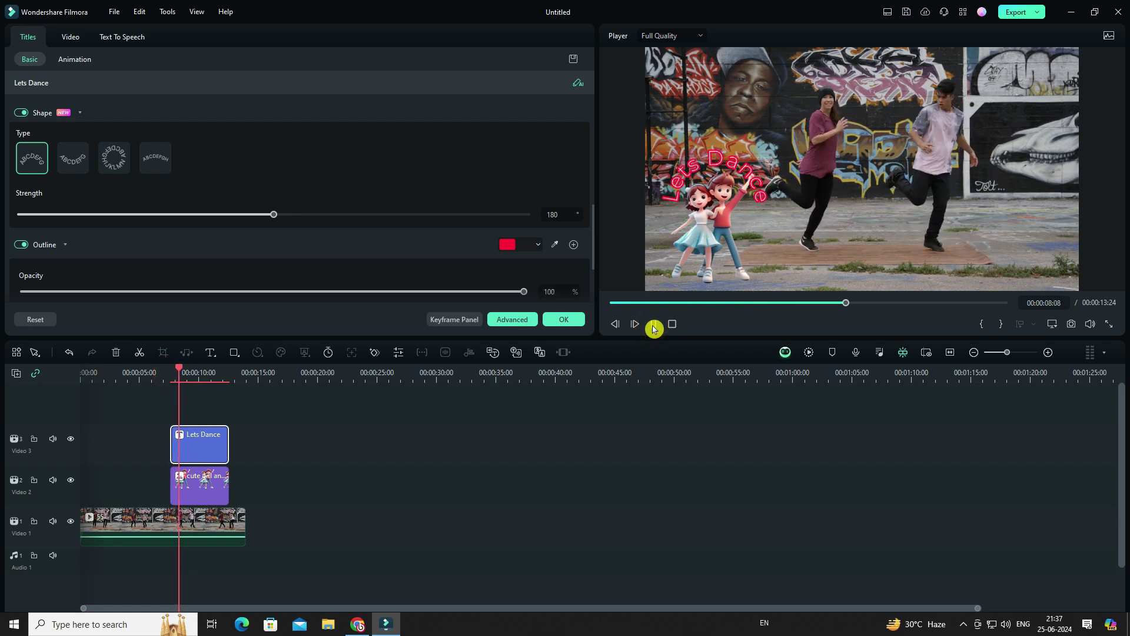